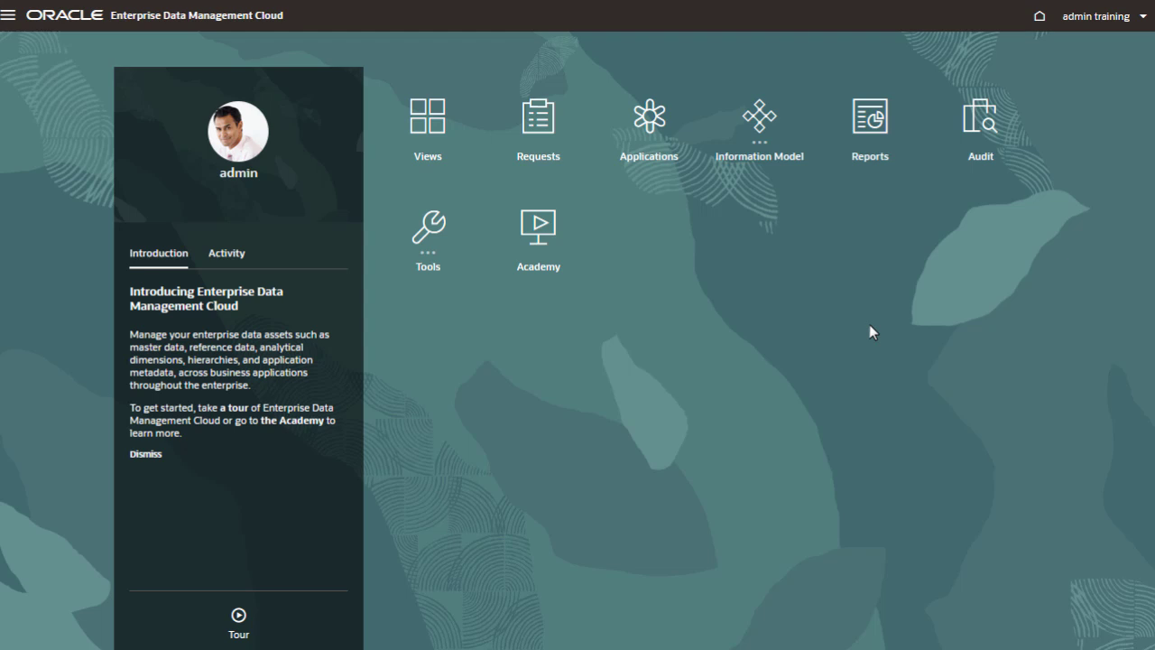
# Start registering a Financial Consolidation and Close application named Vision FCC with the description Vision Consolidation
pyautogui.click(656, 145)
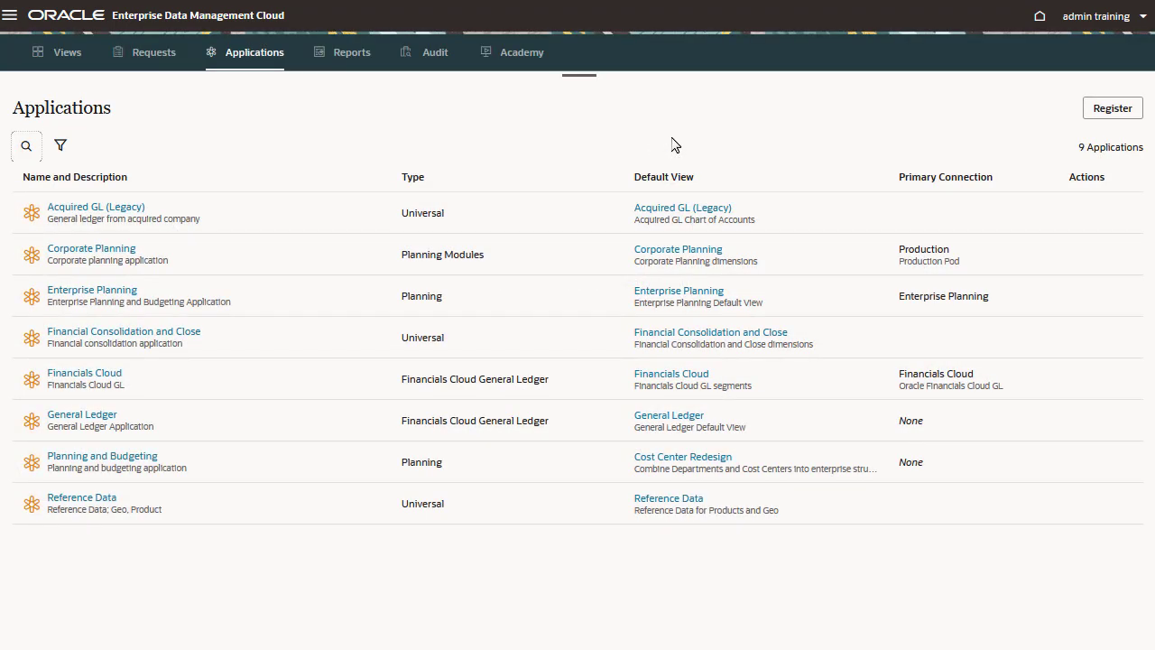
pyautogui.click(1100, 125)
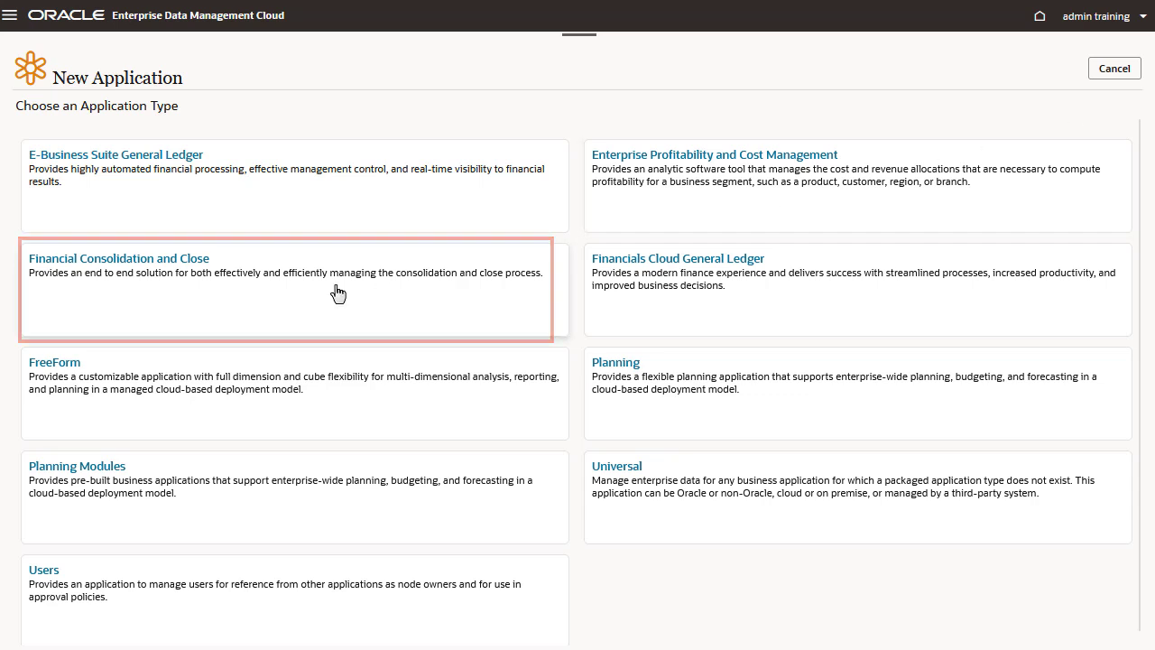
pyautogui.click(406, 292)
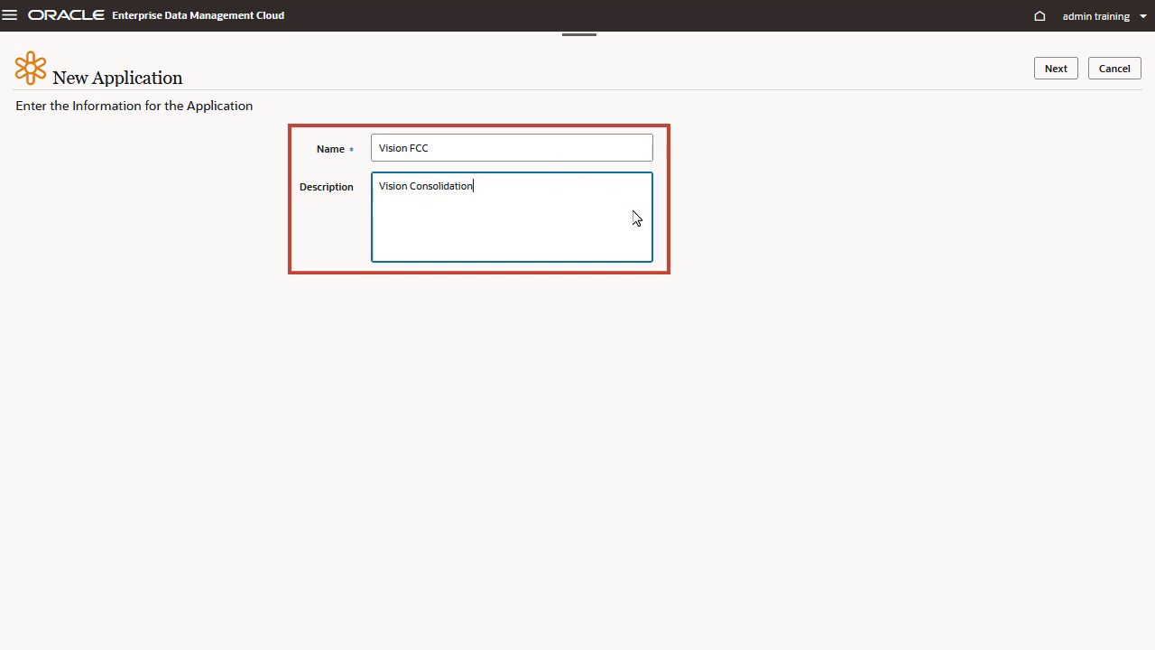
pyautogui.click(798, 303)
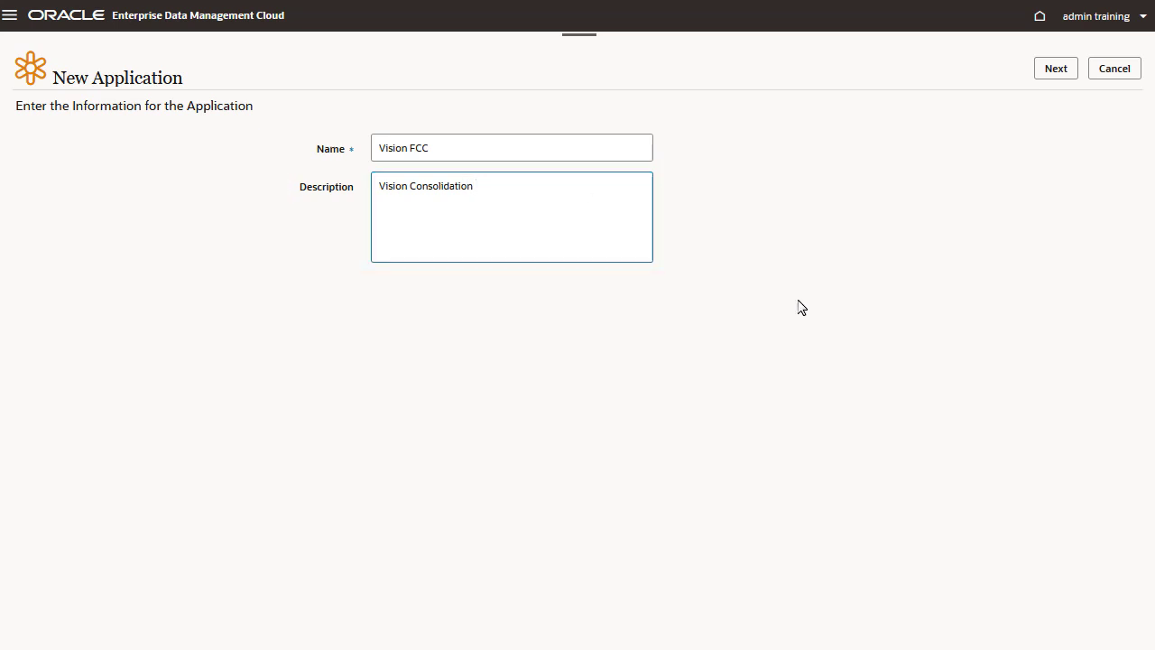
pyautogui.click(1057, 72)
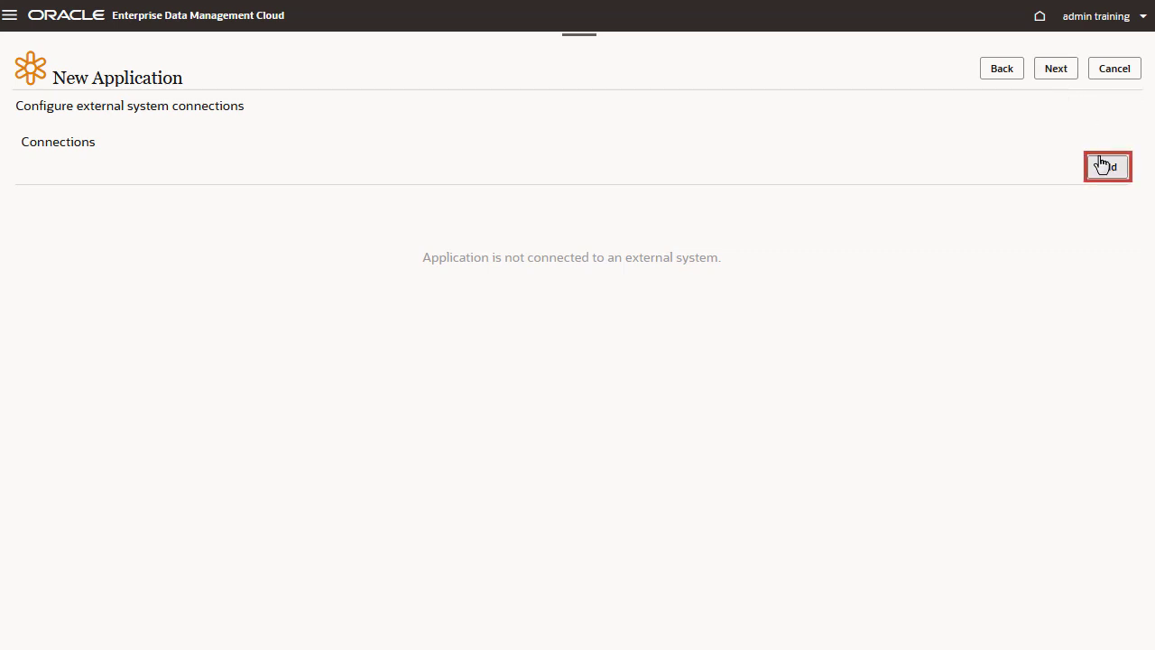
pyautogui.click(1105, 169)
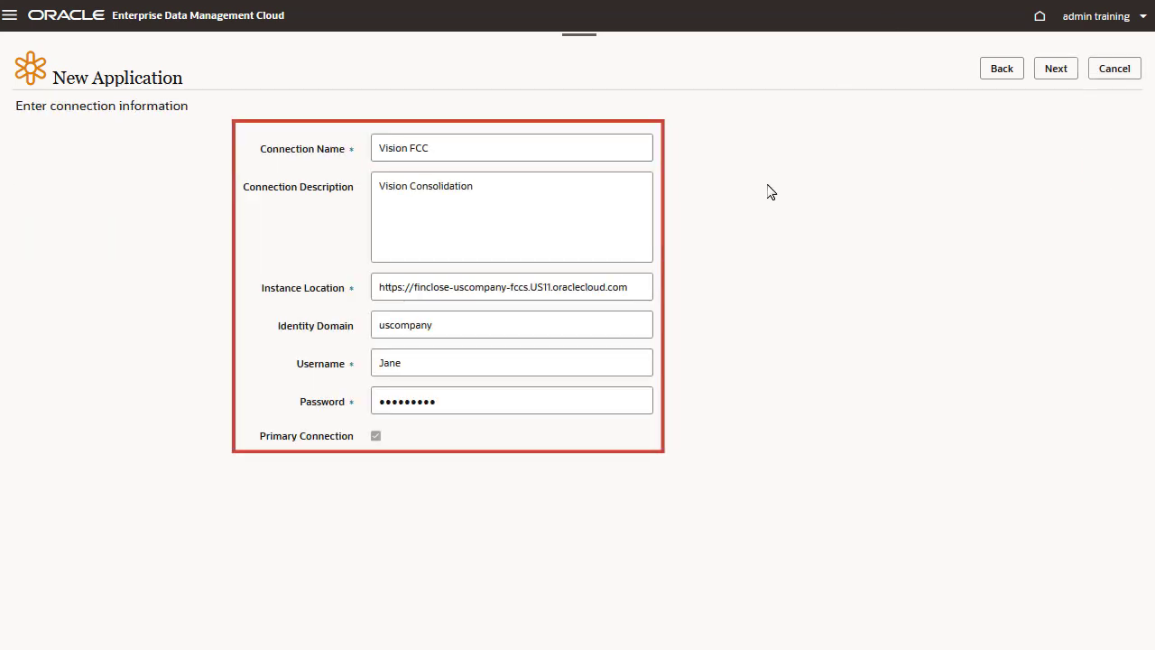
pyautogui.click(1073, 71)
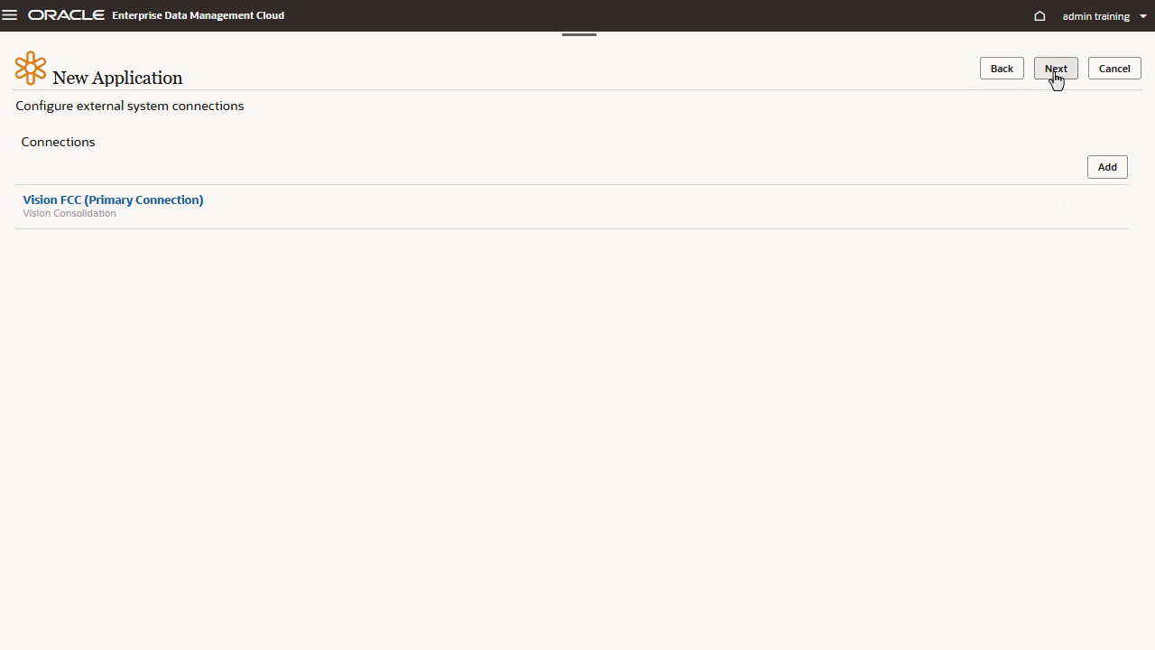
pyautogui.click(1054, 72)
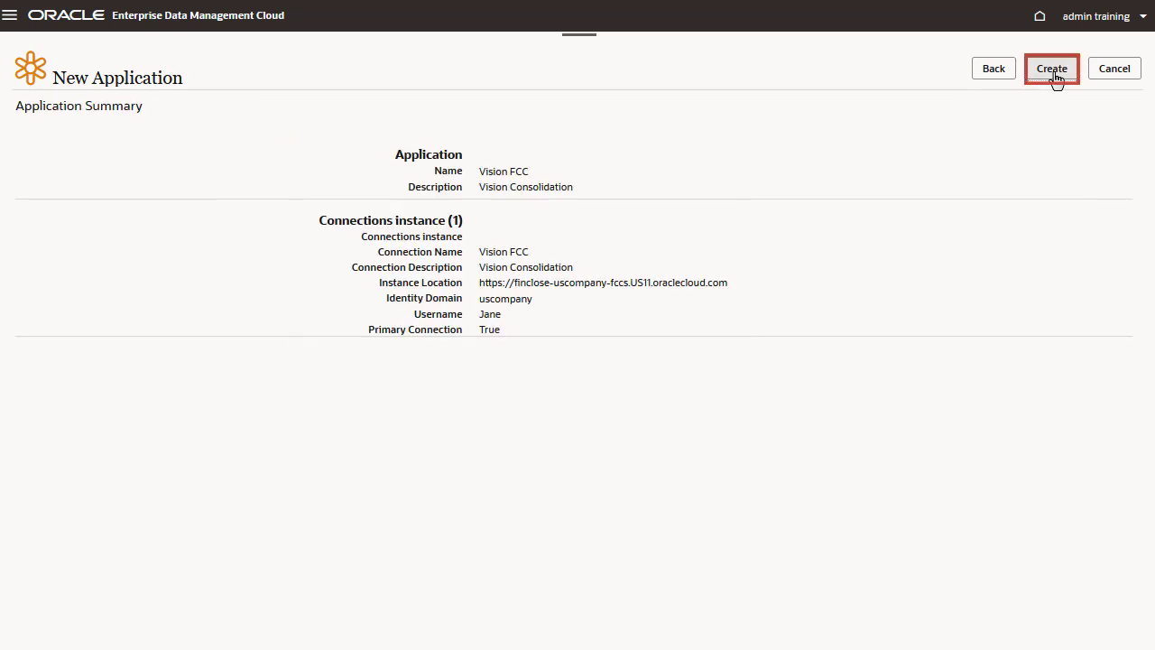
pyautogui.click(1052, 71)
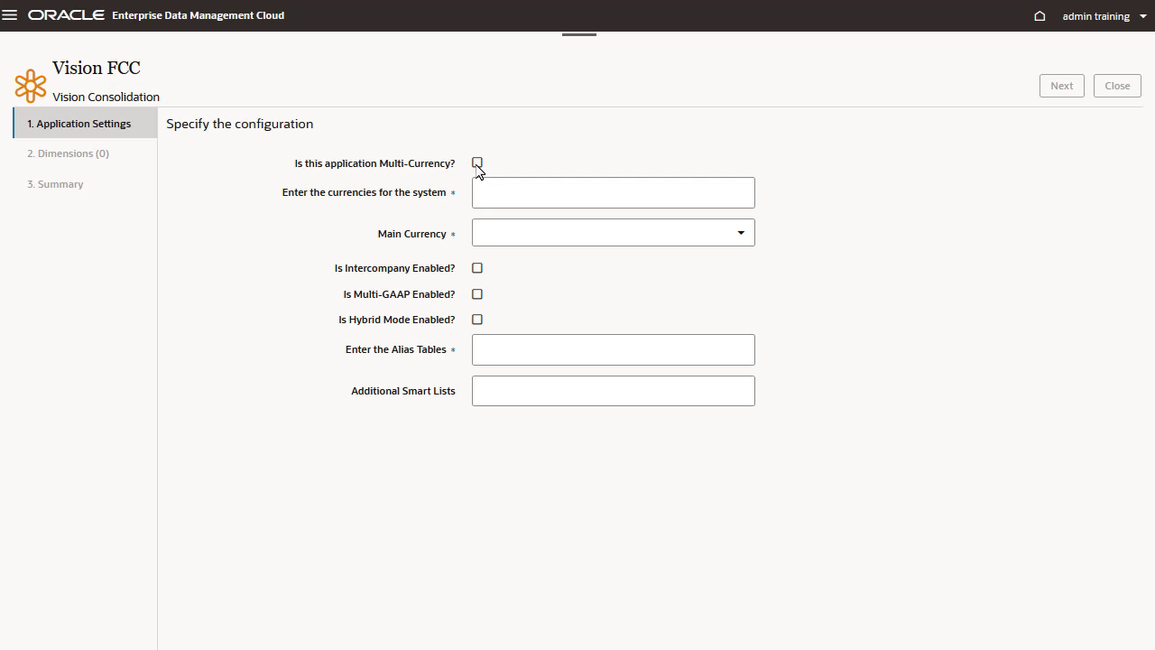
# Make the application multi-currency with USD, CAD, GBP and EUR, main currency USD, and enable Intercompany and Multi-GAAP
pyautogui.click(477, 163)
pyautogui.click(505, 185)
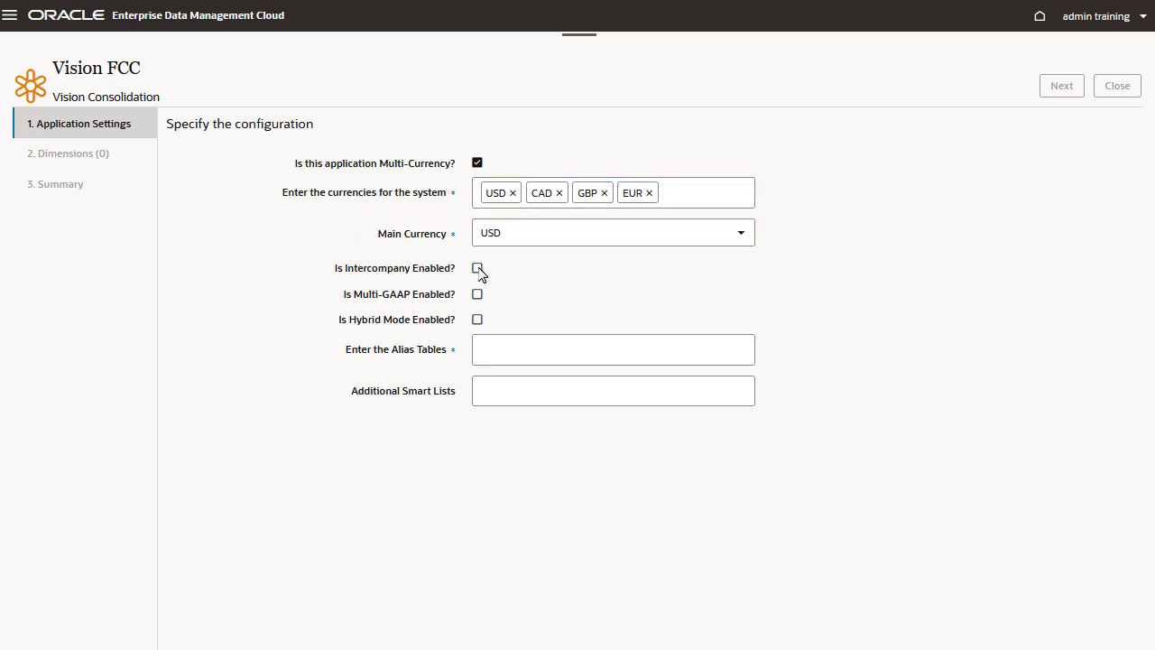
pyautogui.click(478, 269)
pyautogui.click(477, 295)
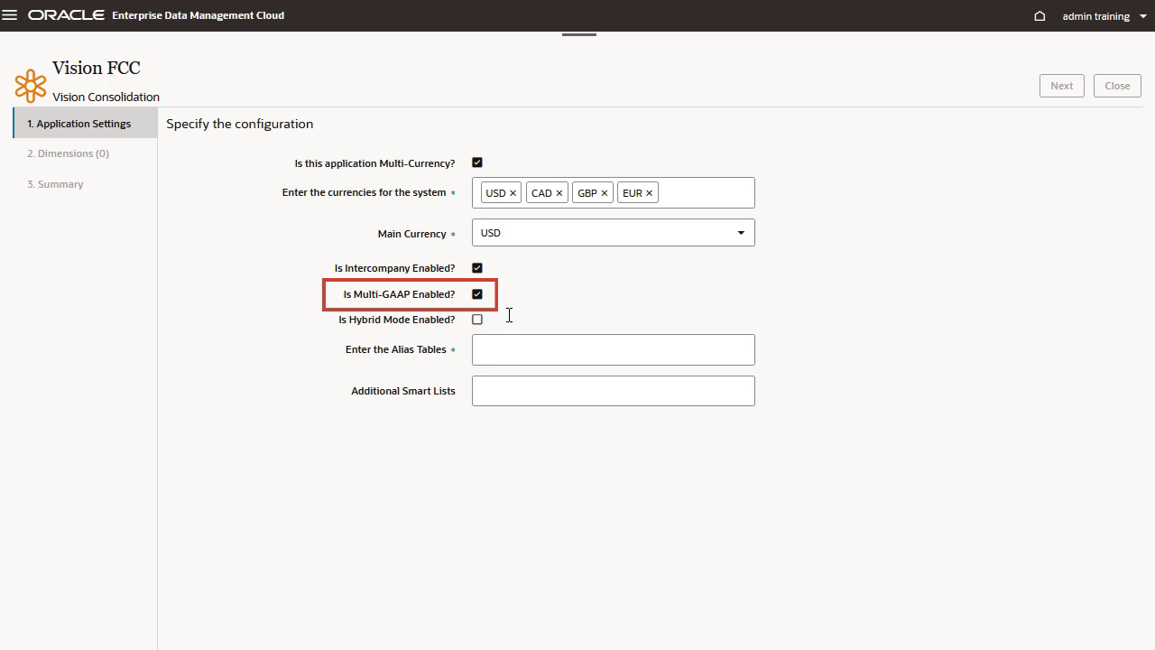
# Enter the alias table Default and the additional smart lists ConsolidationMethod, ExerciseControl and TrueFalse, and proceed to the dimensions
pyautogui.click(516, 352)
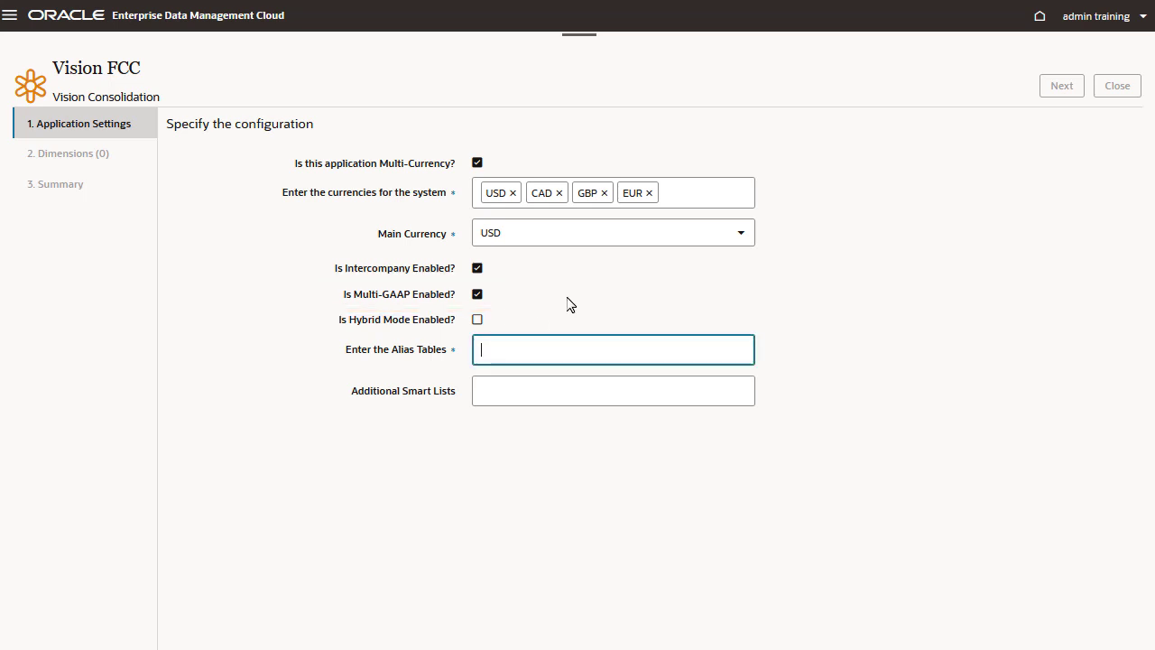
pyautogui.write('Defaul')
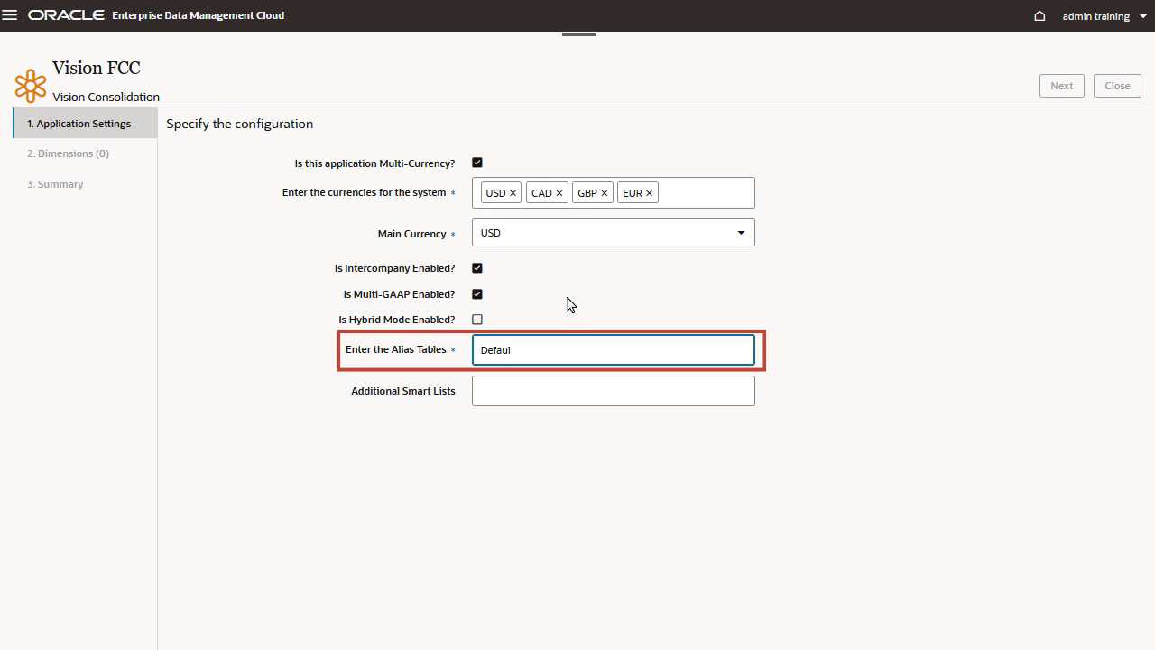
pyautogui.write('t')
pyautogui.press('Tab')
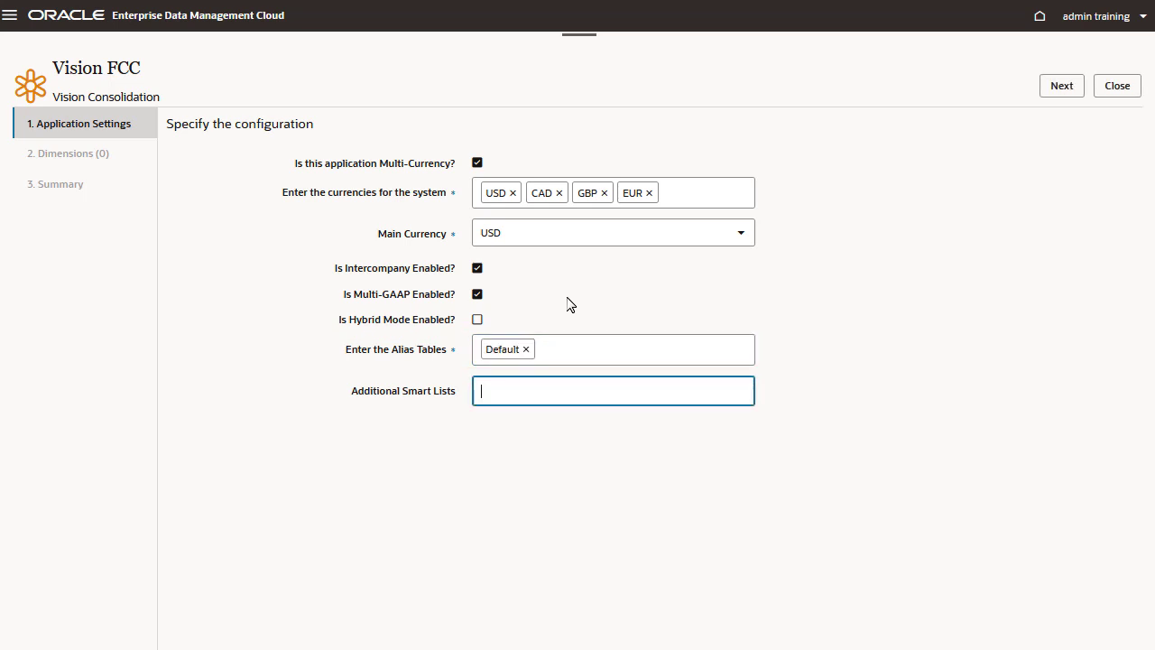
pyautogui.write('ConsolidationMethod')
pyautogui.press('Return')
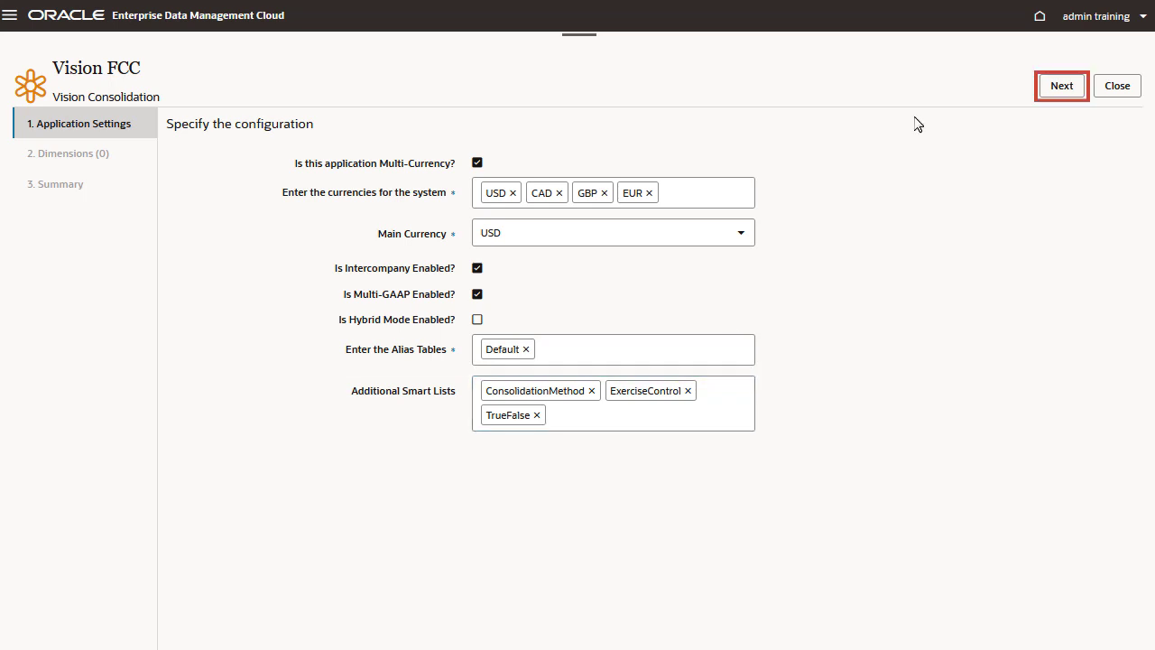
pyautogui.click(1061, 90)
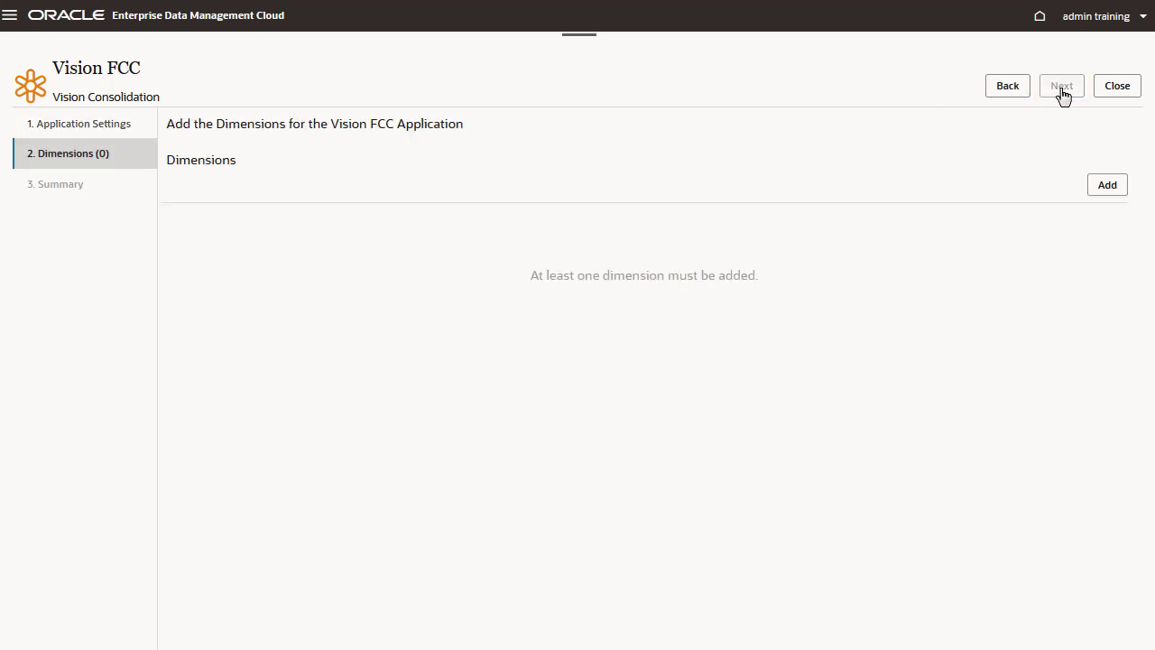
# Add a dimension named Account of type Account that allows shared nodes, without attribute dimensions
pyautogui.click(1093, 186)
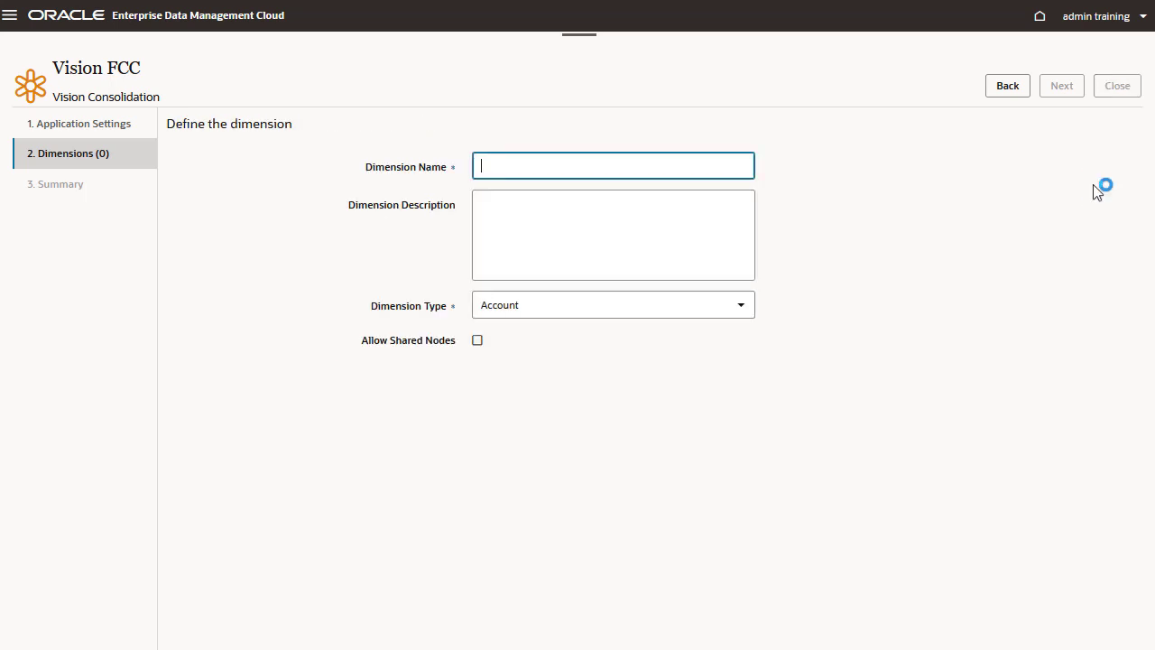
pyautogui.write('Accou')
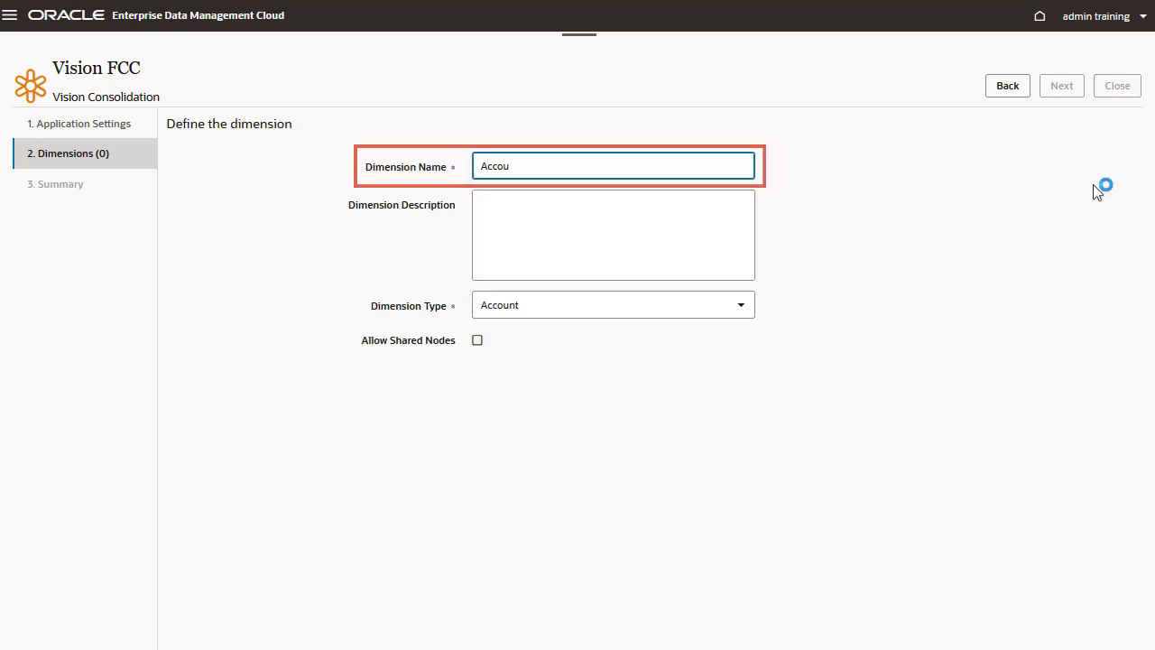
pyautogui.write('nt')
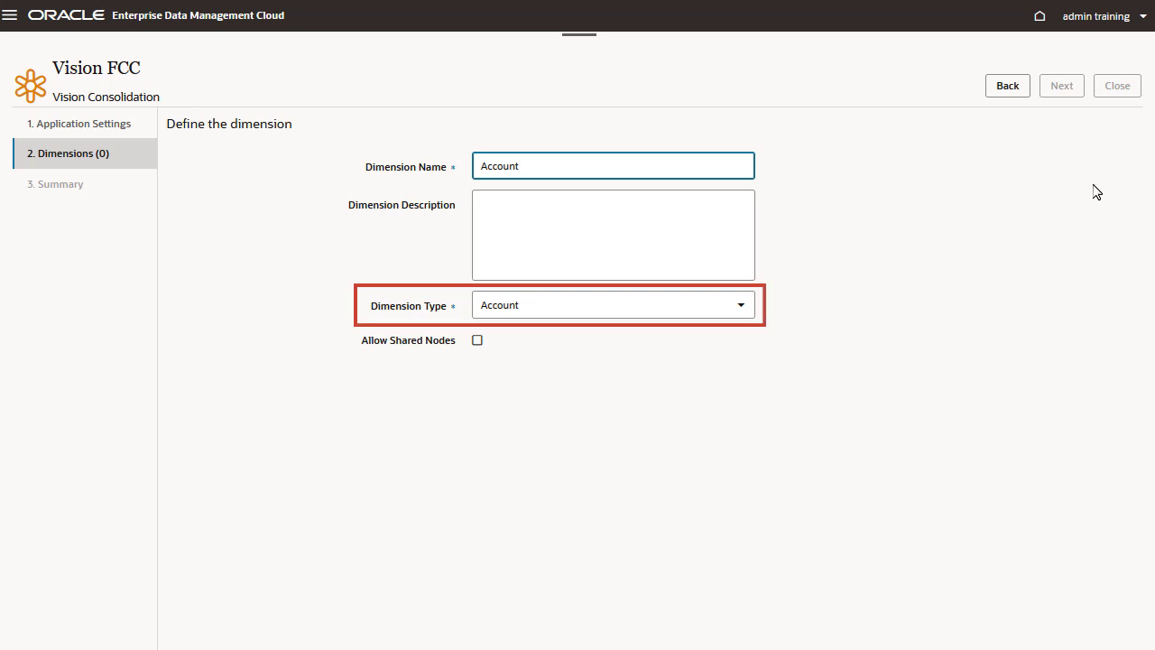
pyautogui.click(477, 342)
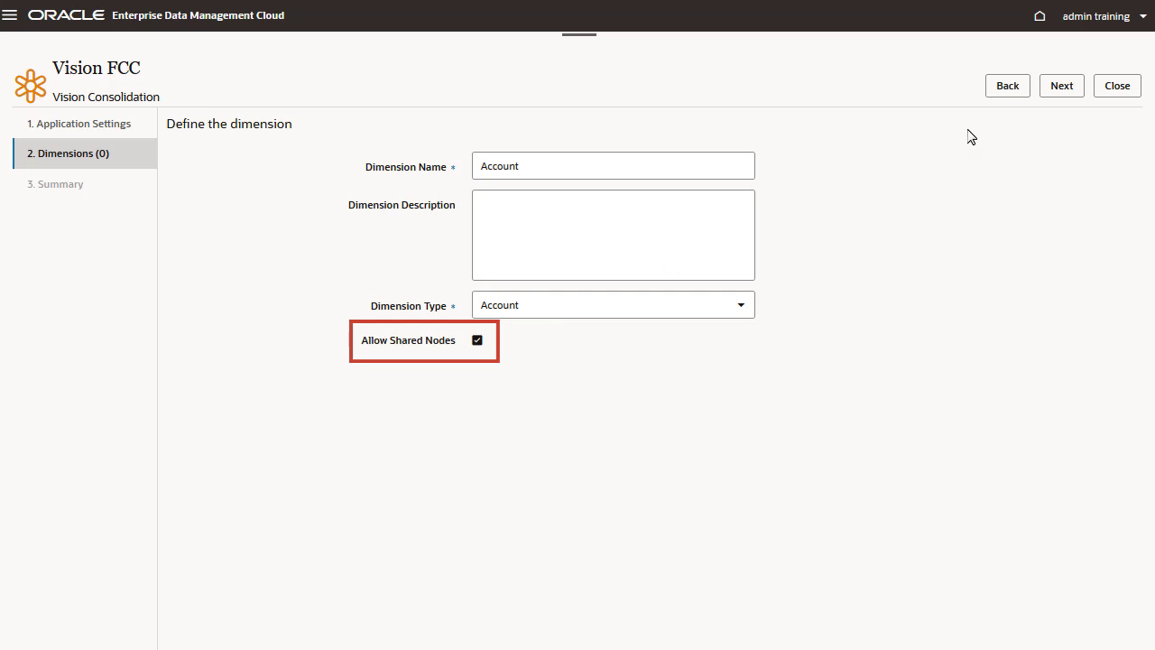
pyautogui.click(1075, 82)
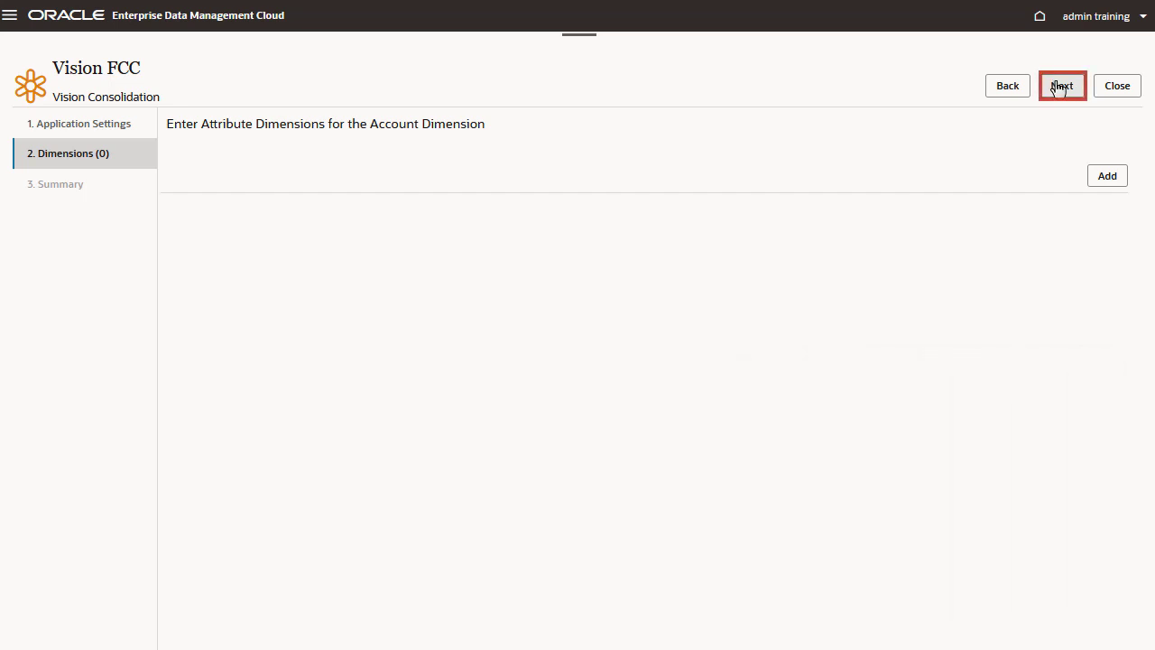
pyautogui.click(1060, 85)
# Add the dimensions Entity and Movement, each with the dimension type of the same name and shared nodes allowed
pyautogui.click(1097, 192)
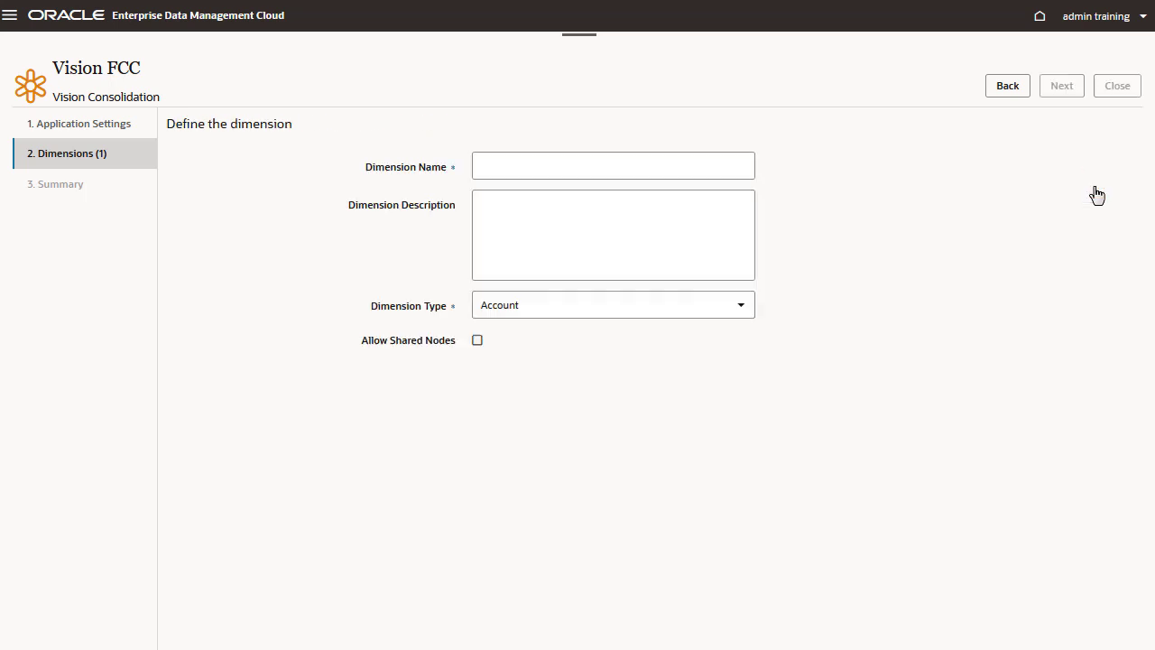
pyautogui.click(477, 341)
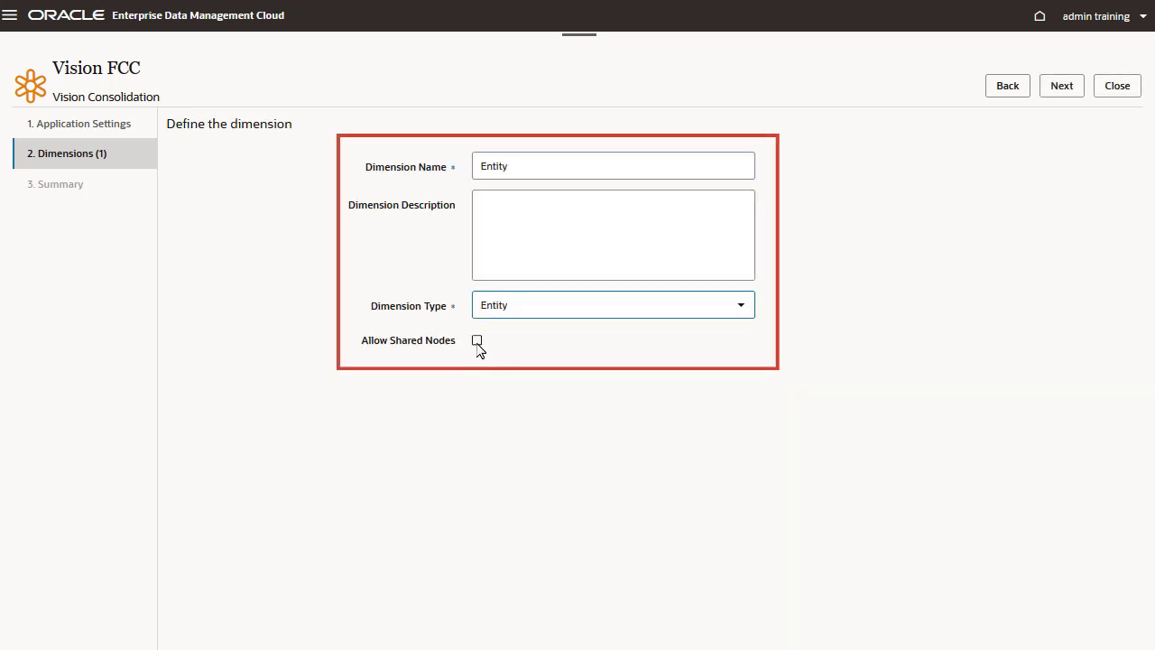
pyautogui.click(1061, 86)
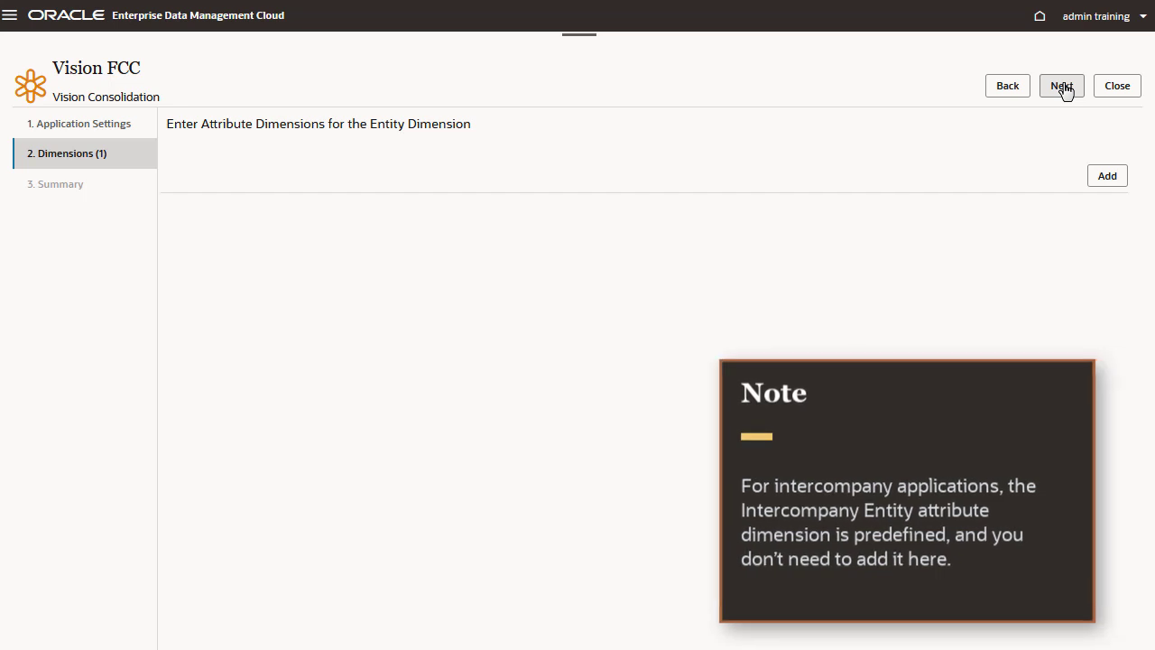
pyautogui.click(1063, 87)
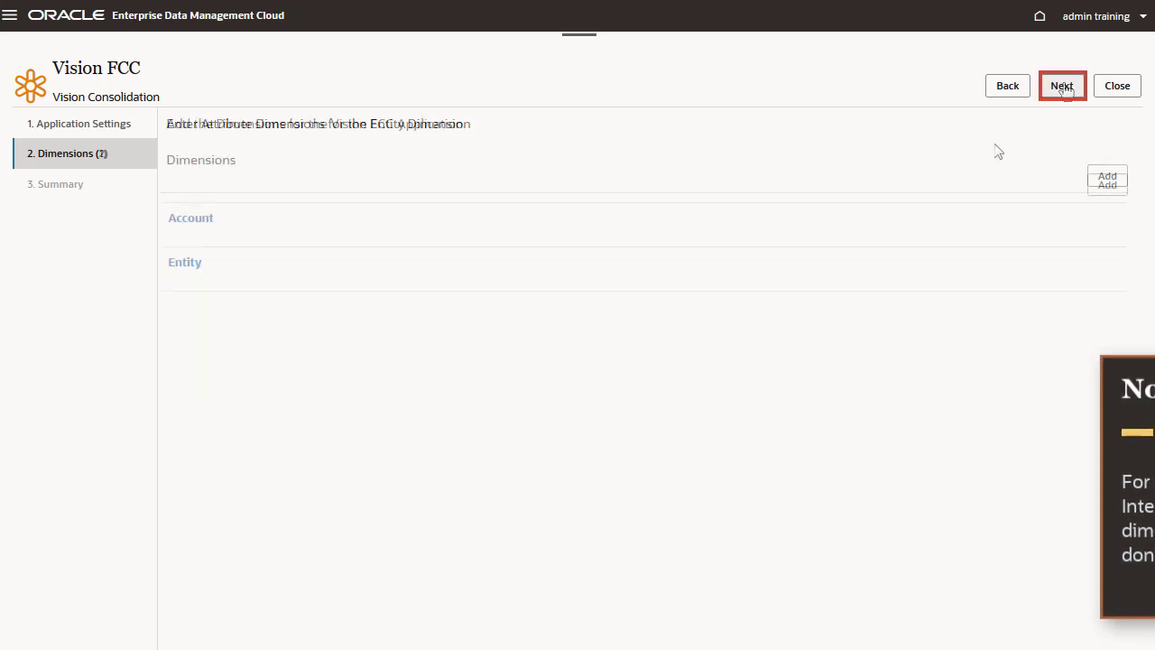
pyautogui.click(1101, 189)
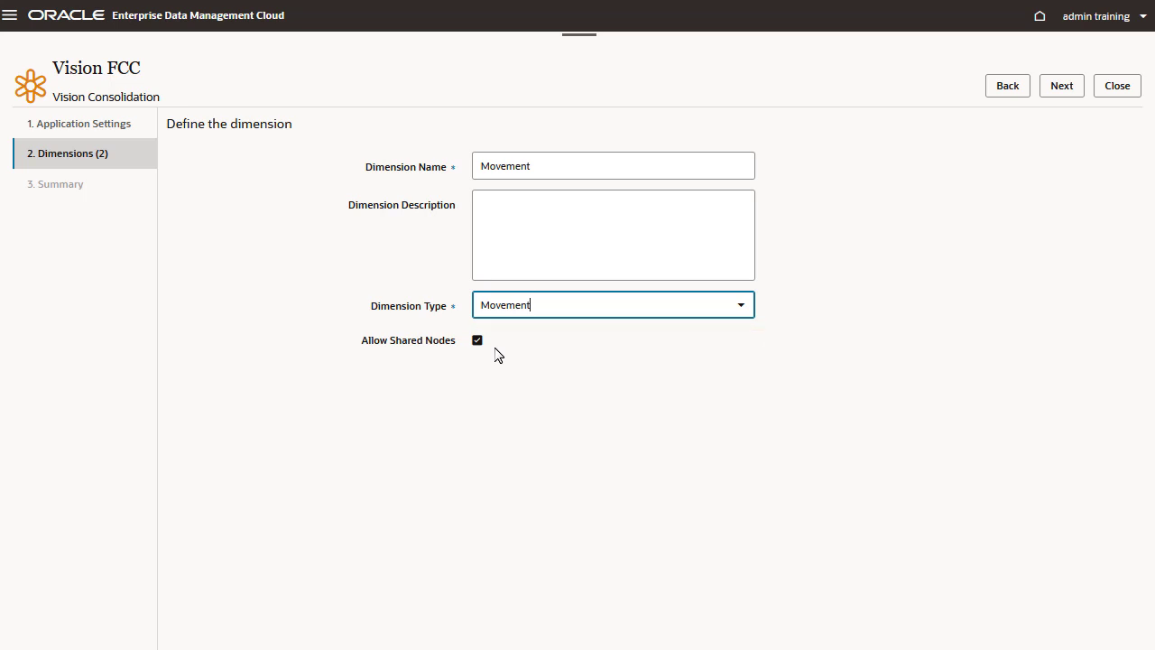
pyautogui.click(1061, 86)
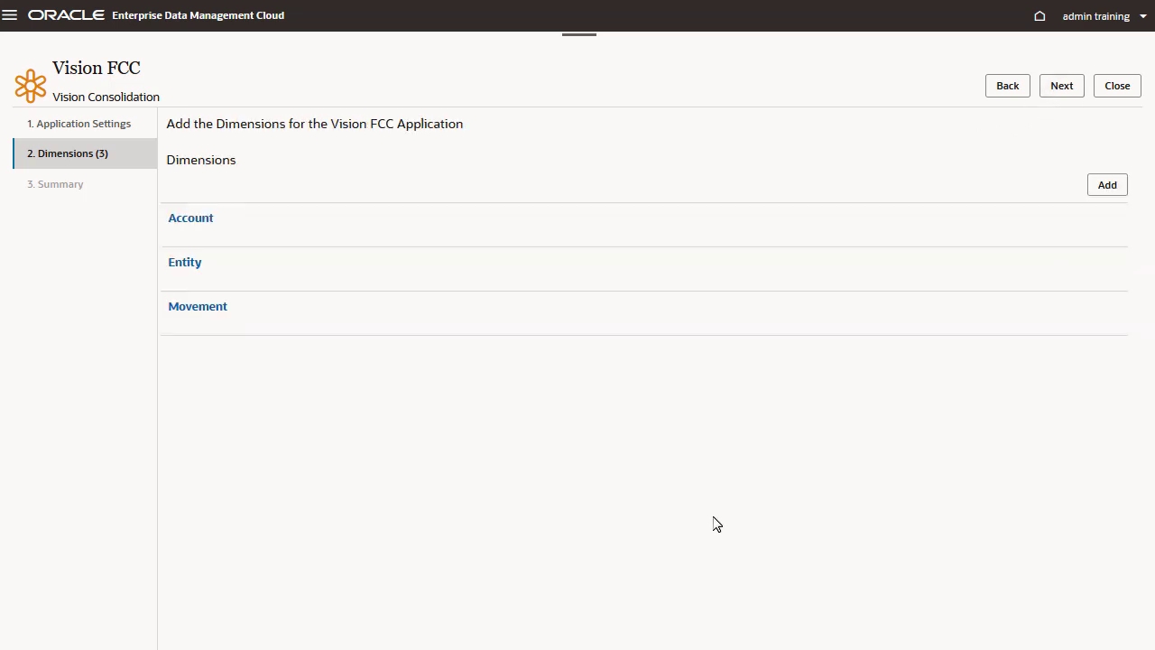
# Add a Custom dimension Product with shared nodes and external name Product, plus a simple attribute Product Type valued Hardware, Services, Software and Others
pyautogui.click(1107, 184)
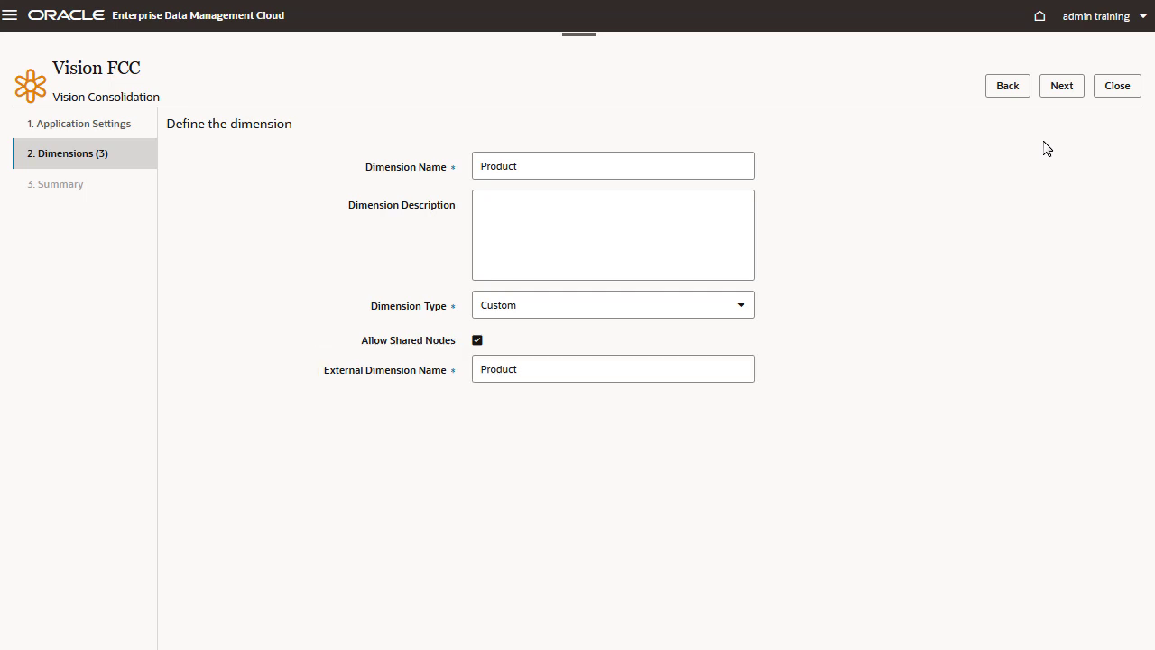
pyautogui.click(1064, 88)
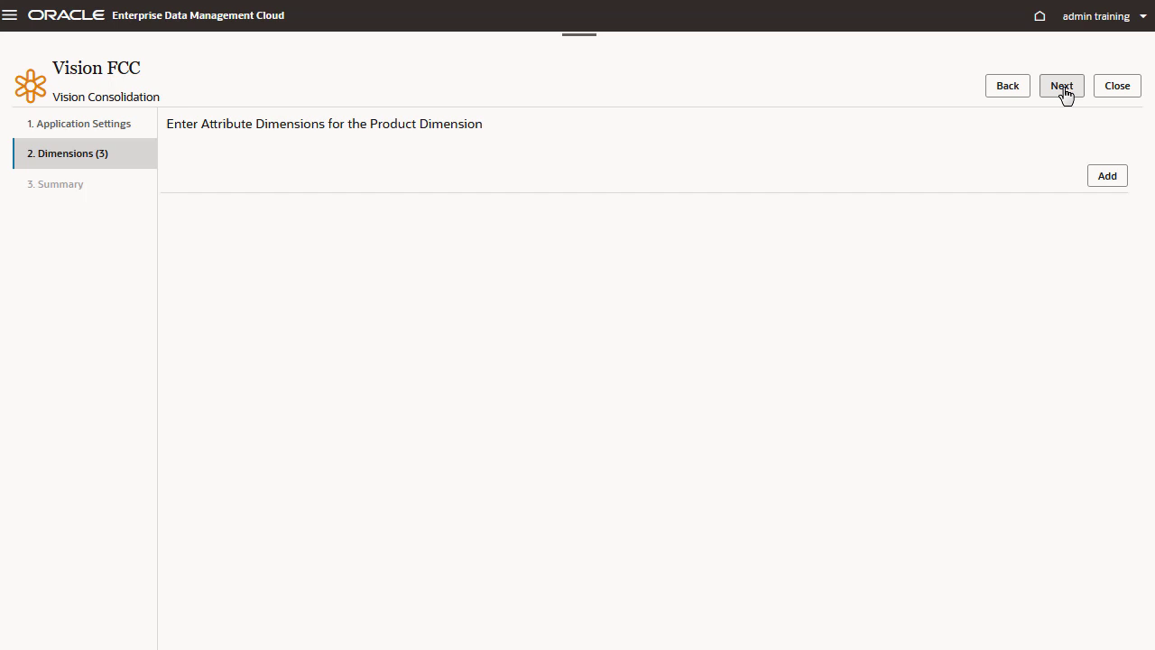
pyautogui.click(1106, 177)
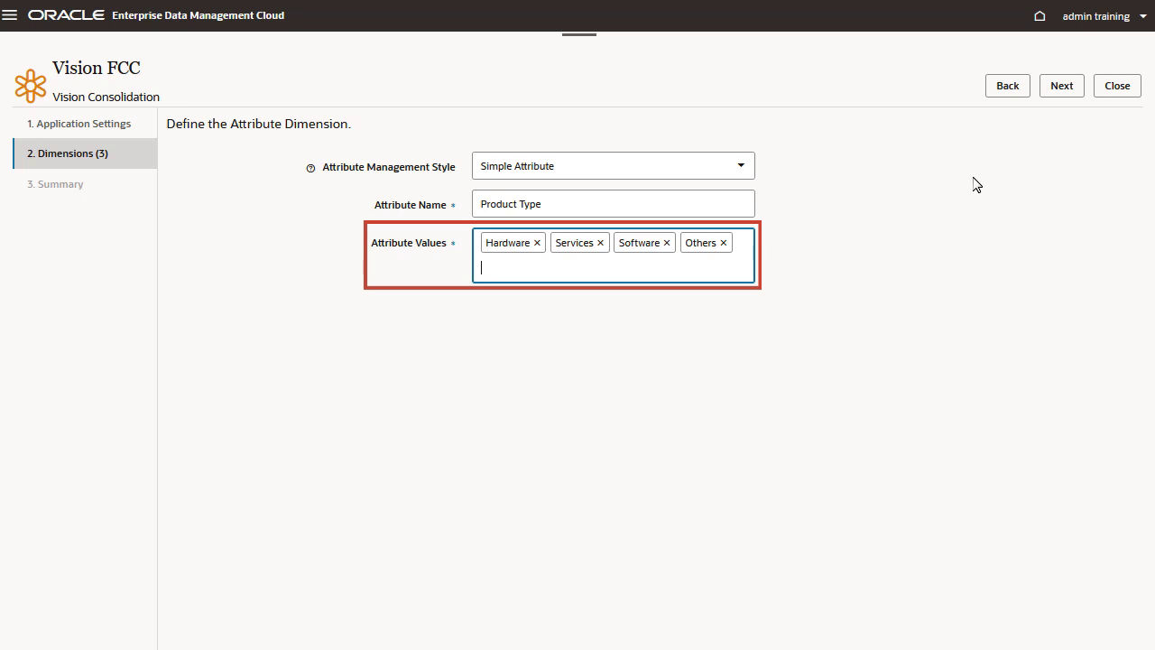
pyautogui.click(1062, 86)
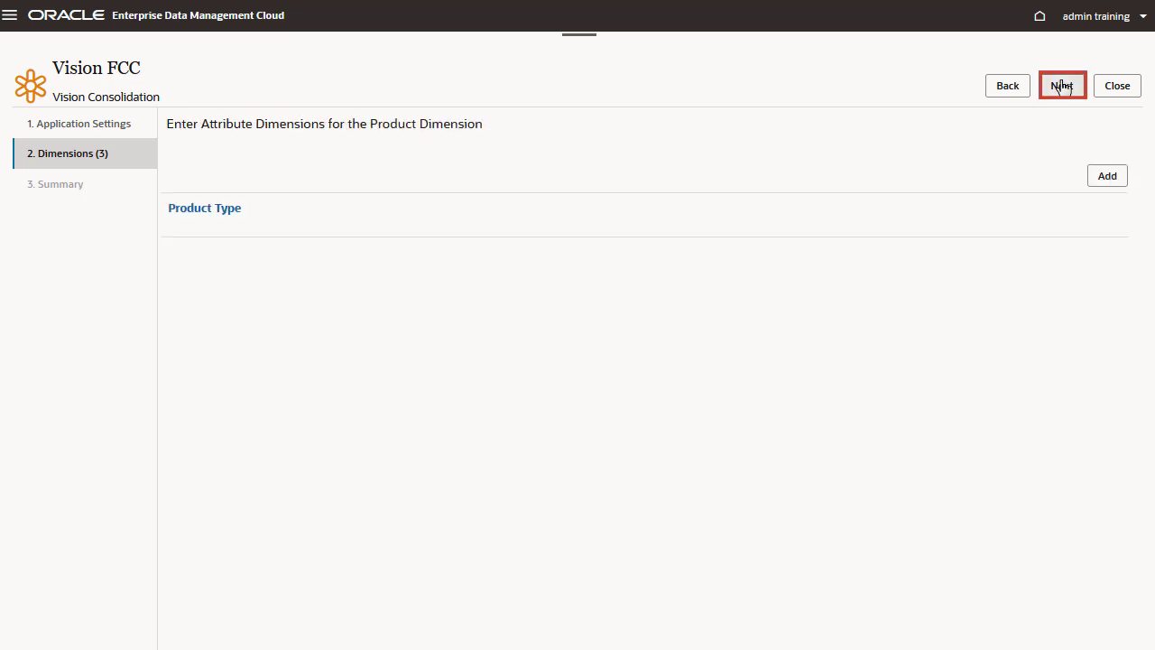
pyautogui.click(1061, 86)
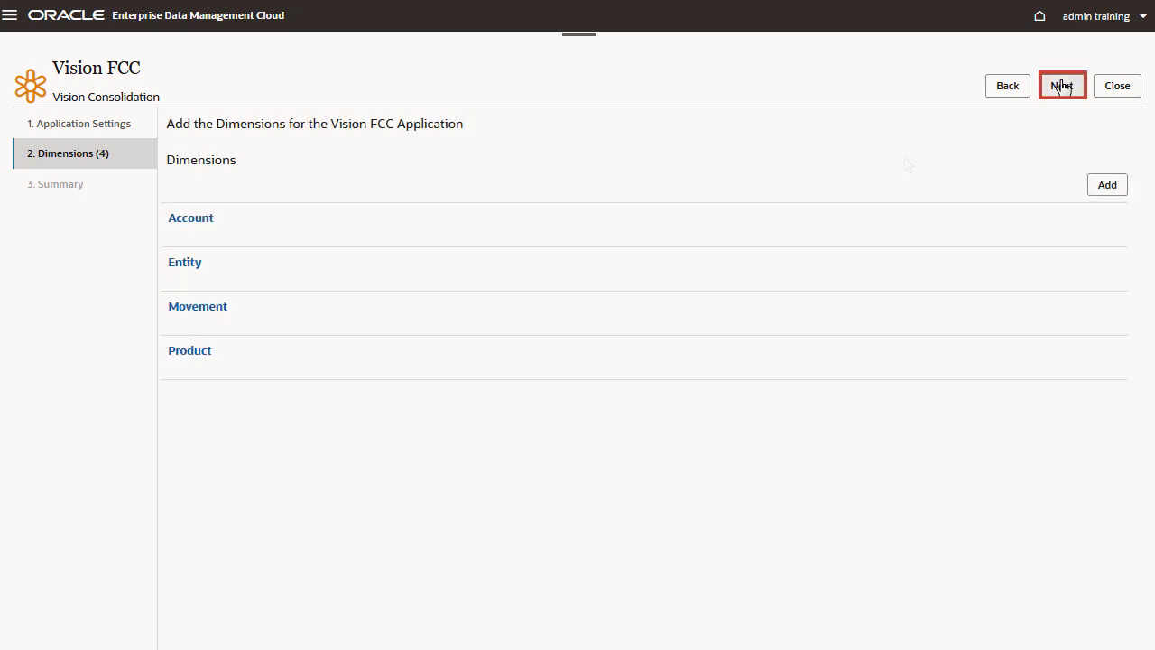
# Proceed to the registration summary and apply the Vision FCC application registration
pyautogui.click(1061, 94)
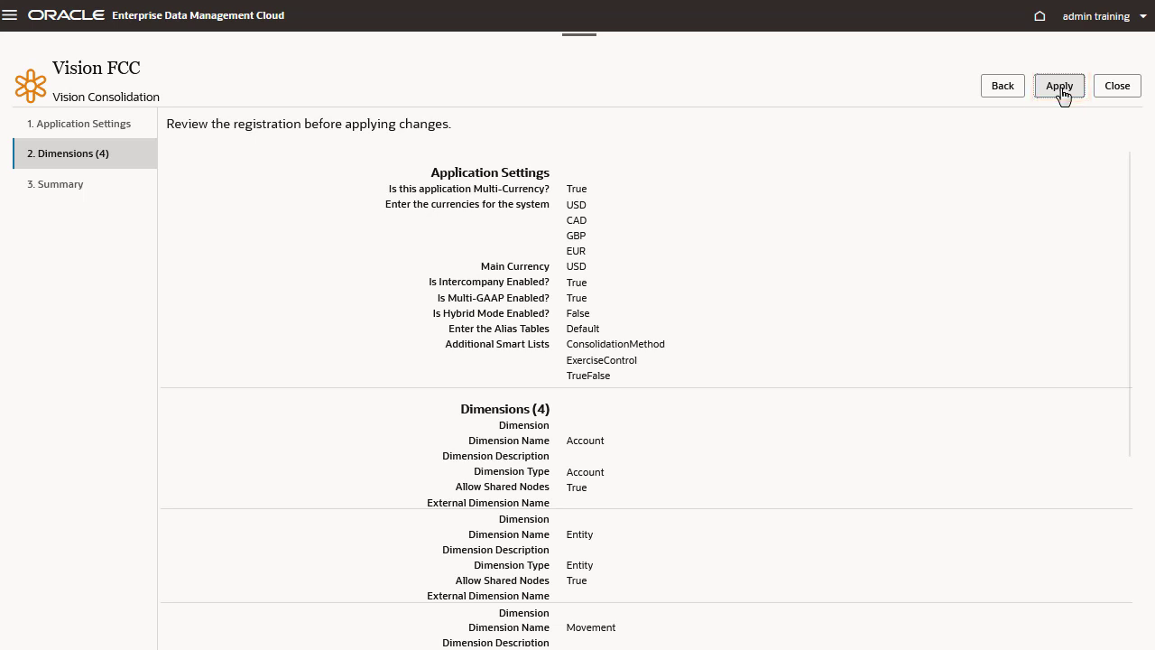
pyautogui.click(1062, 94)
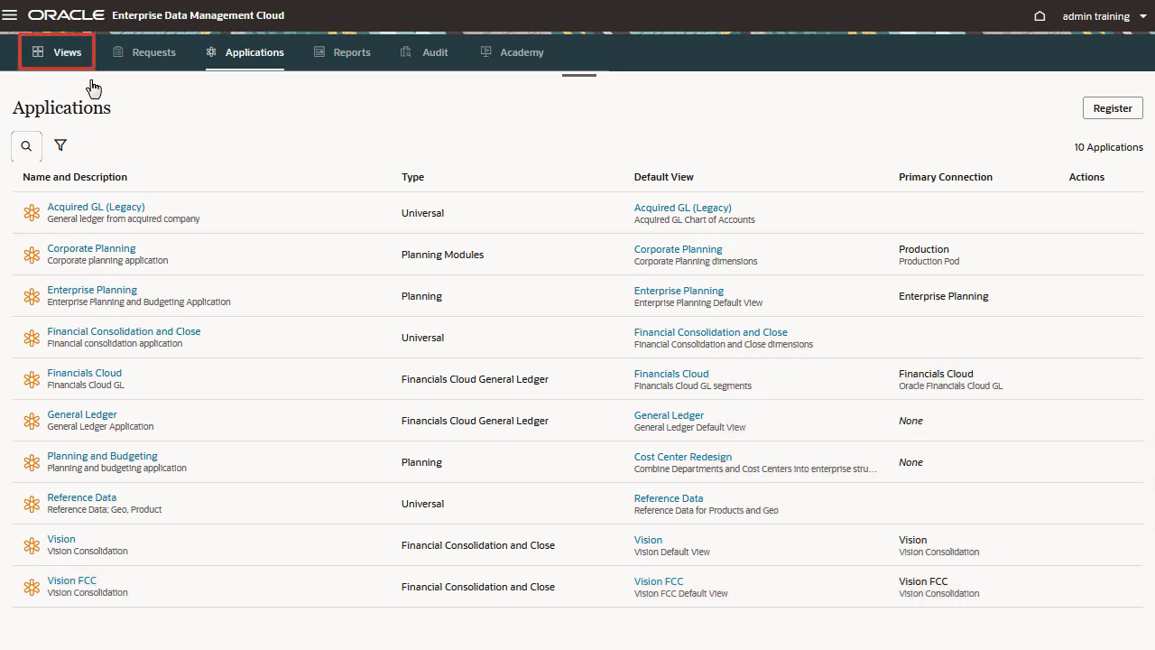
# Open the Vision FCC view and inspect its Account viewpoint
pyautogui.click(71, 52)
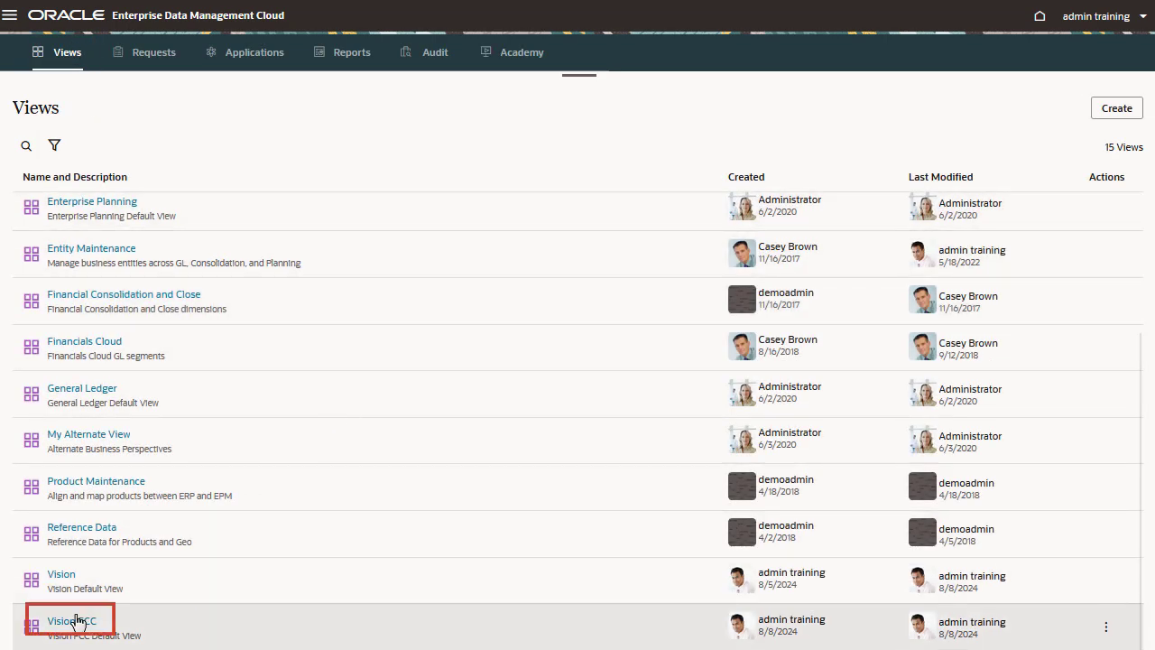
pyautogui.click(76, 621)
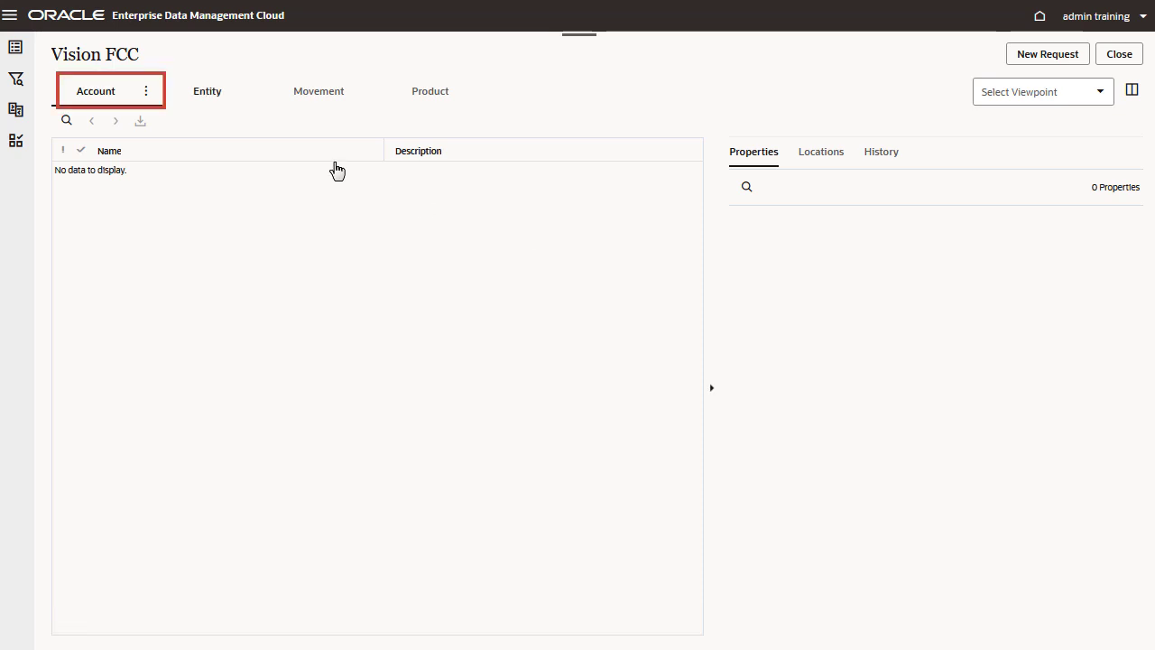
pyautogui.click(147, 92)
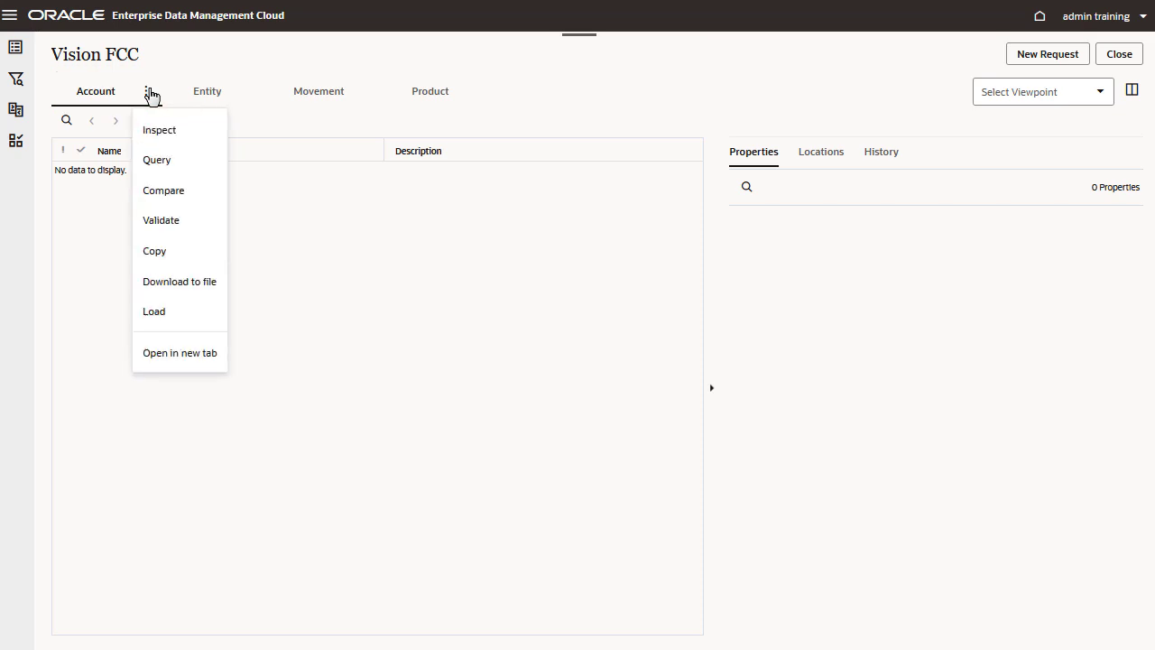
pyautogui.click(179, 138)
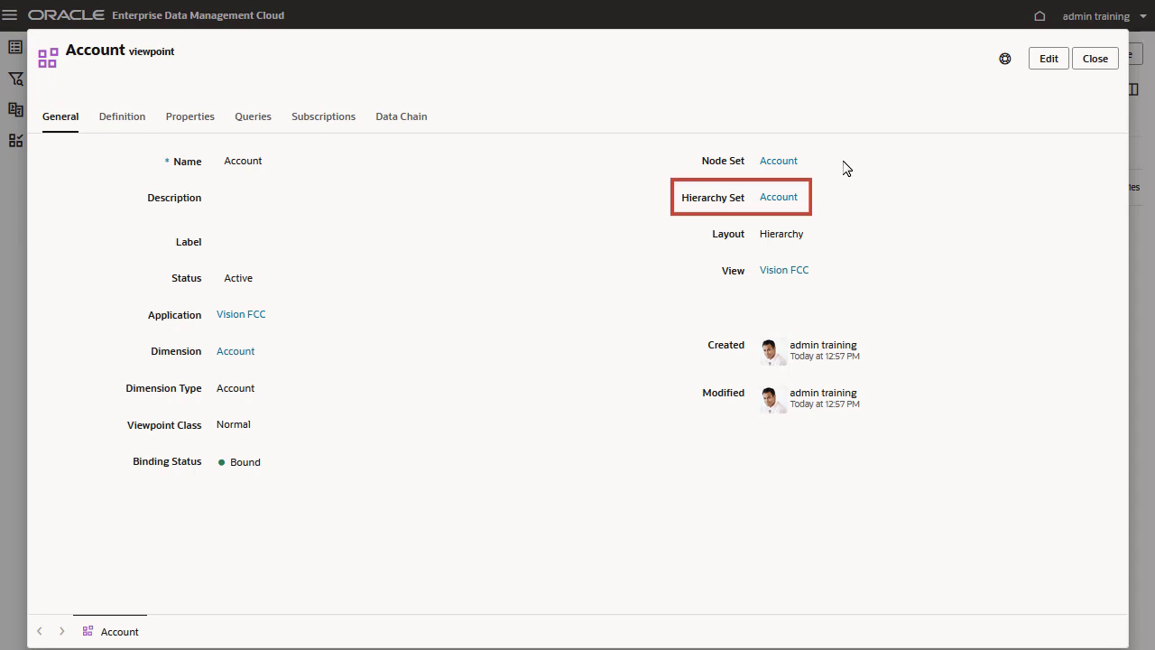
# Examine the Account viewpoint's node set and its Account node type, review the node type's properties including the FCCS ones, and close the inspector
pyautogui.click(779, 167)
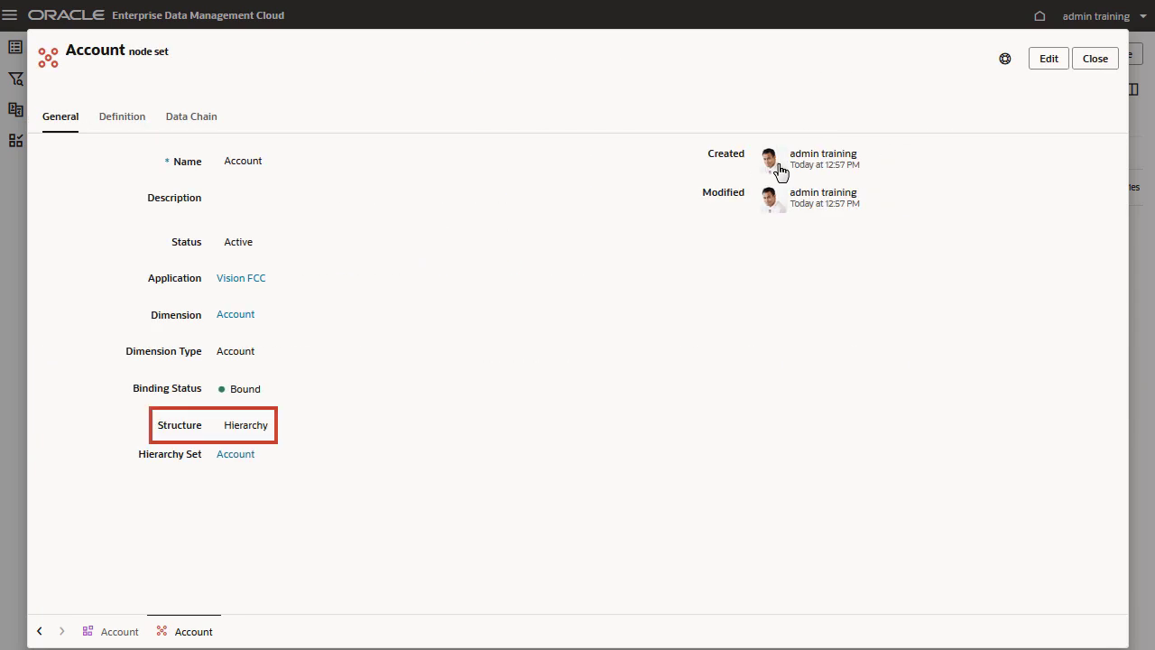
pyautogui.click(124, 124)
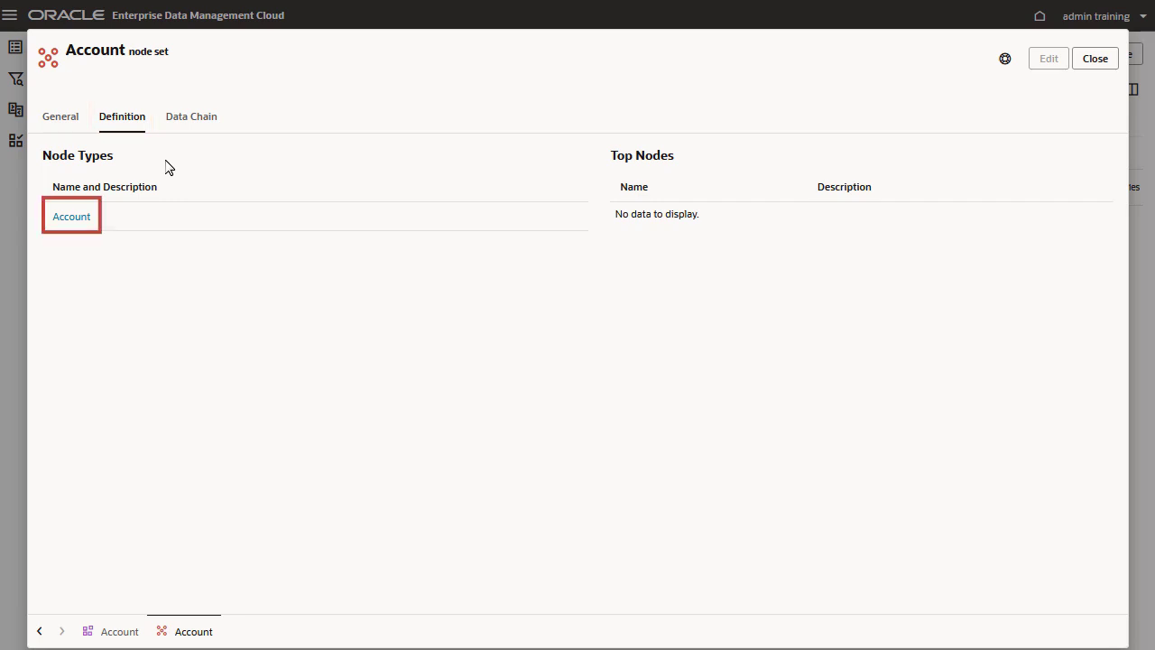
pyautogui.click(76, 222)
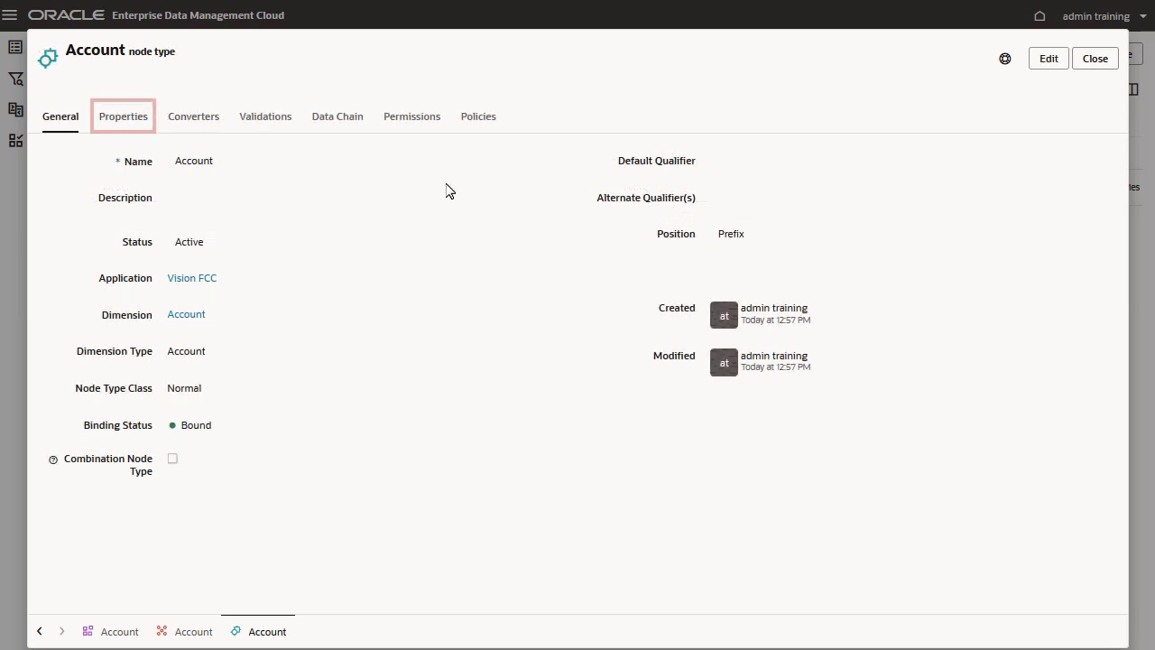
pyautogui.click(147, 128)
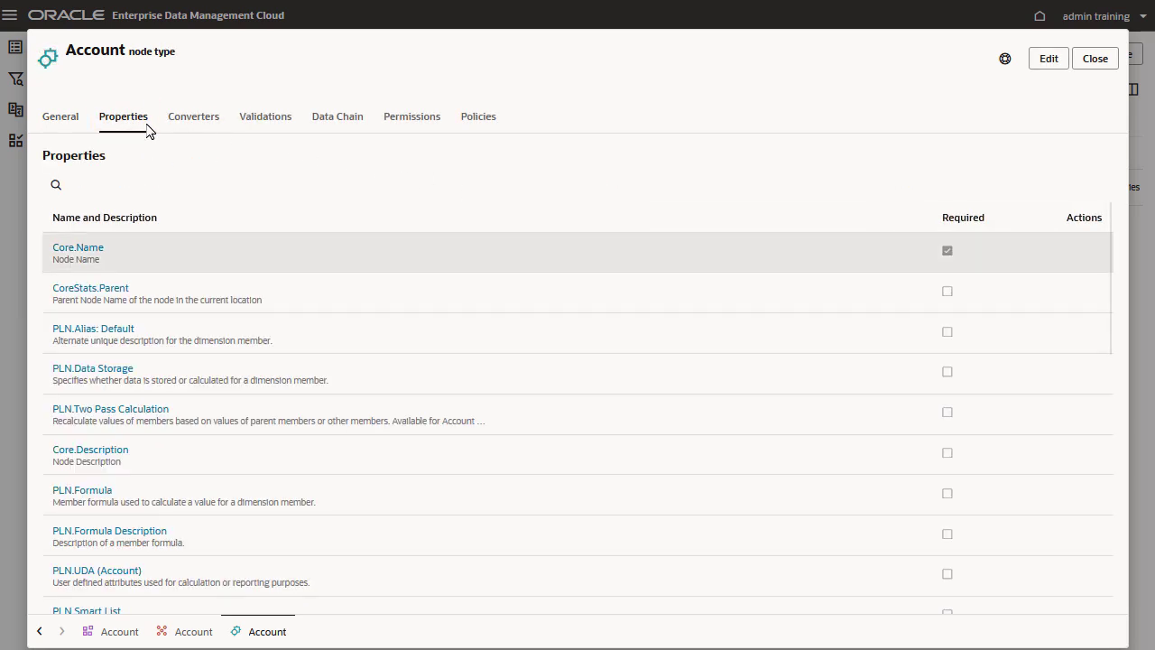
pyautogui.moveTo(1109, 271); pyautogui.dragTo(1052, 550)
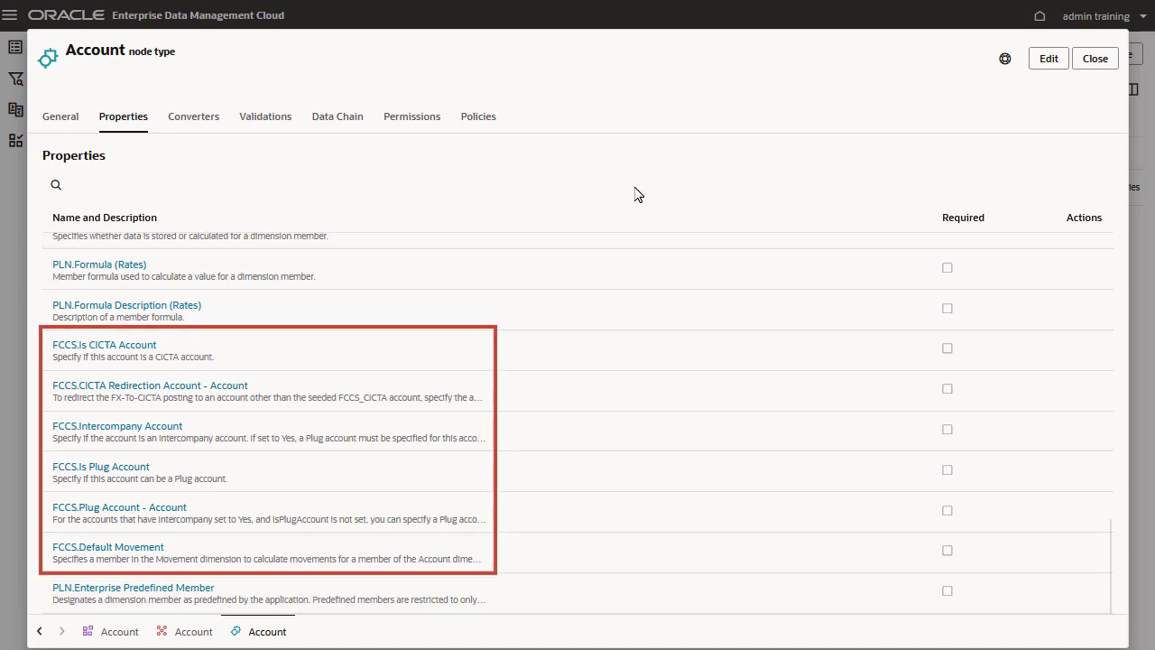
pyautogui.click(1096, 60)
# Inspect the Product viewpoint's definition and editable properties, and examine the allowed values settings of the PLN.Attribute - Product Type property
pyautogui.click(477, 95)
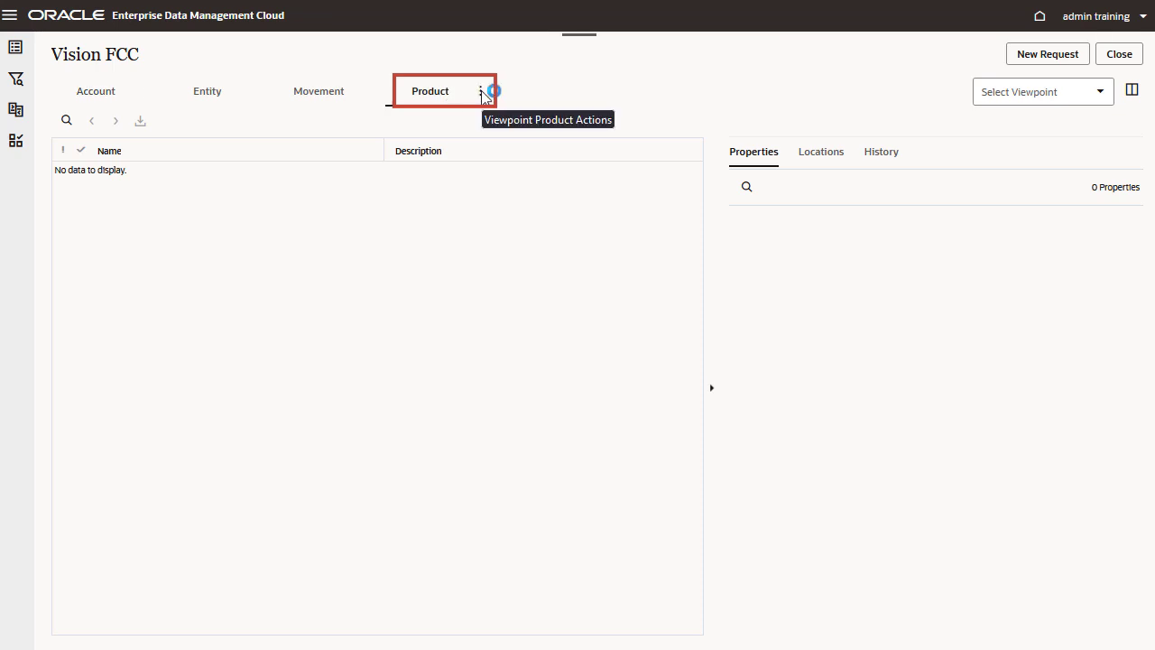
pyautogui.click(481, 95)
pyautogui.click(495, 127)
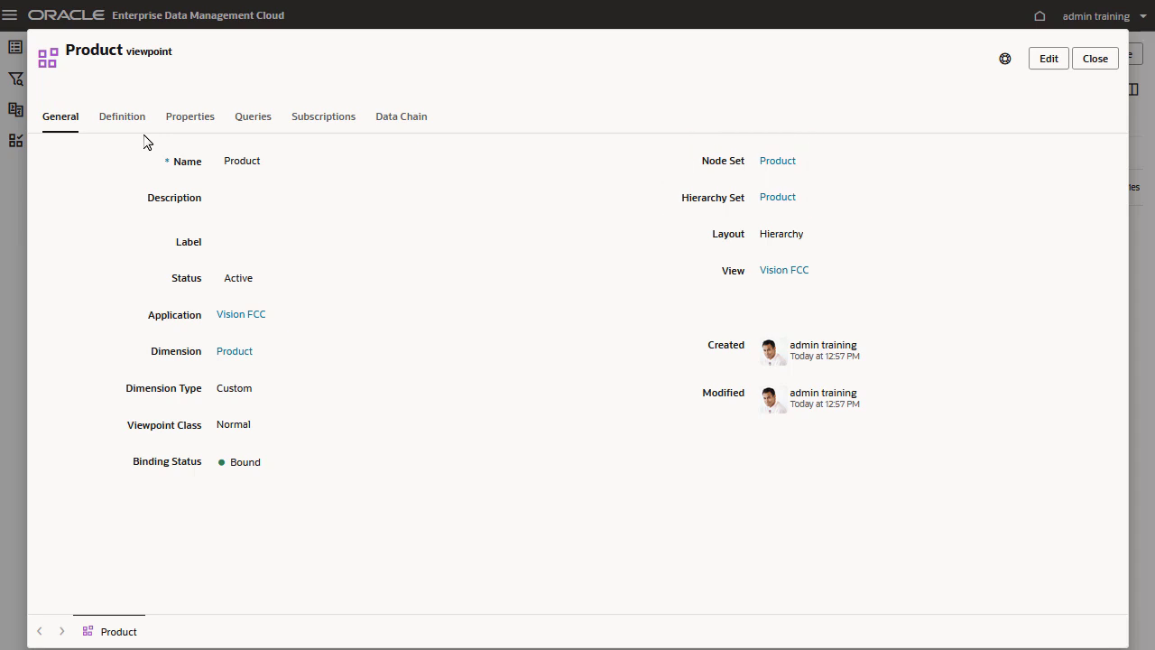
pyautogui.click(131, 122)
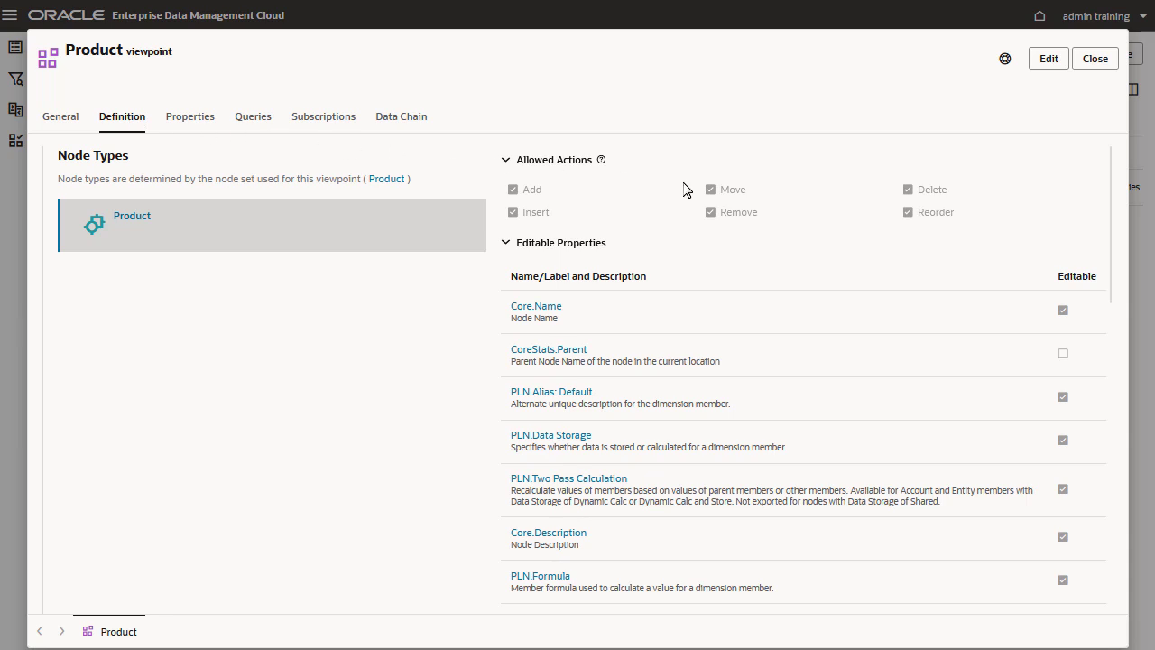
pyautogui.moveTo(1115, 242); pyautogui.dragTo(1110, 565)
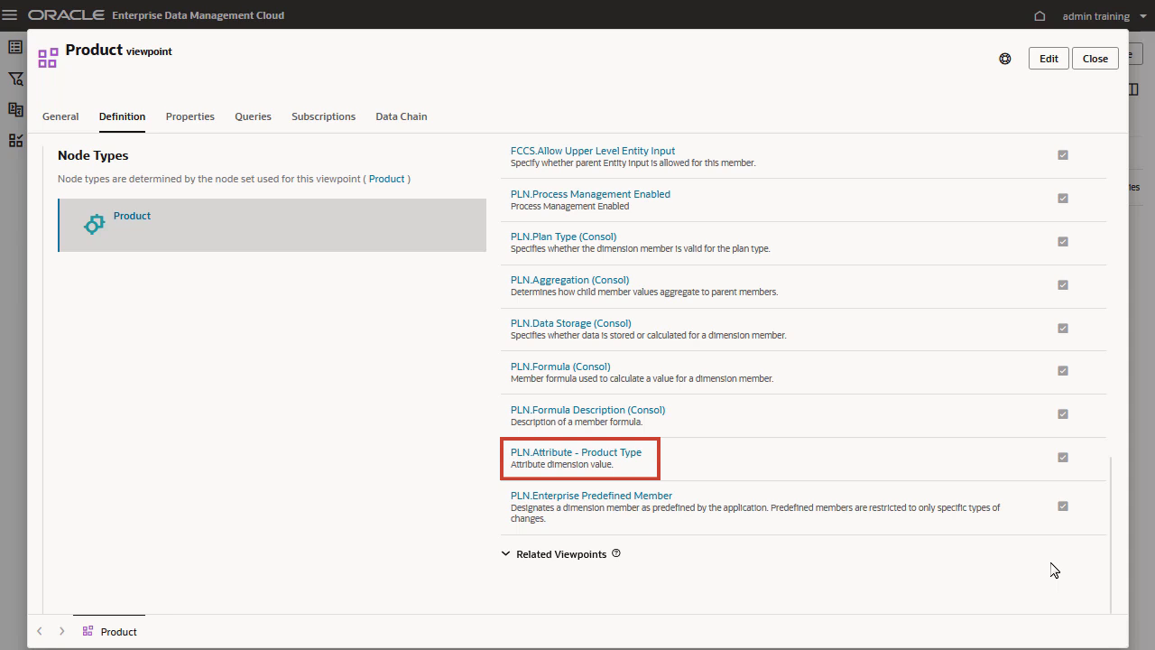
pyautogui.click(610, 455)
pyautogui.scroll(-10, 747, 324)
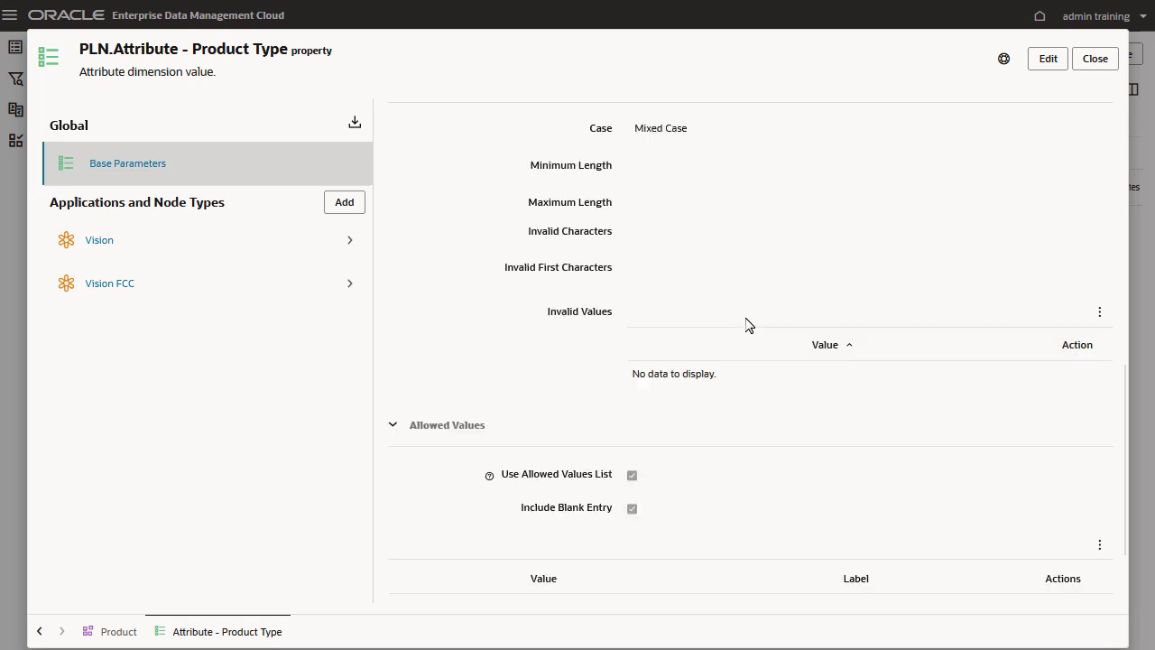